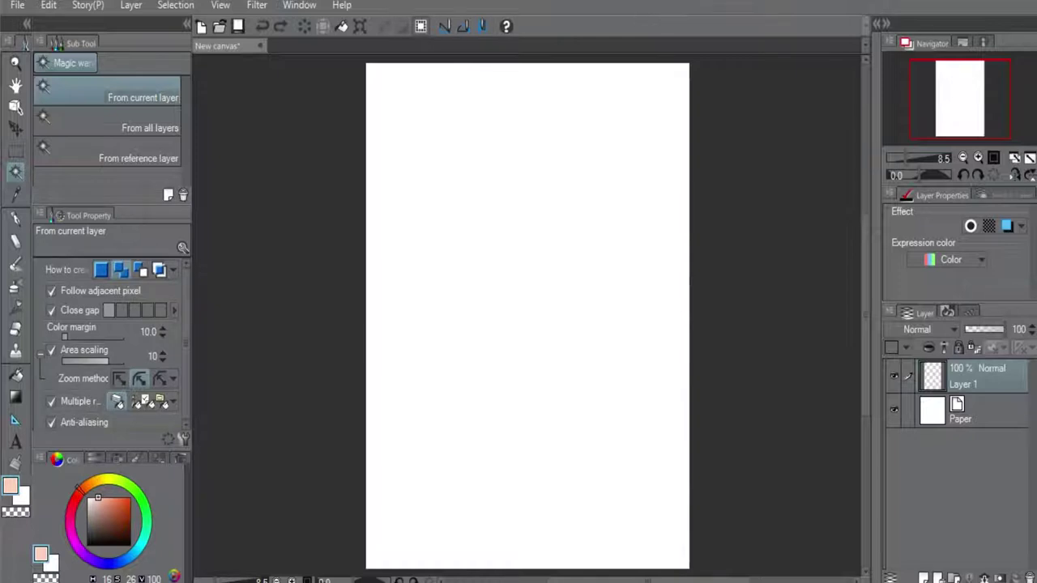
# Import the image IMG_20150815_100805 from the antigos feito a mao folder into the canvas
pyautogui.click(17, 4)
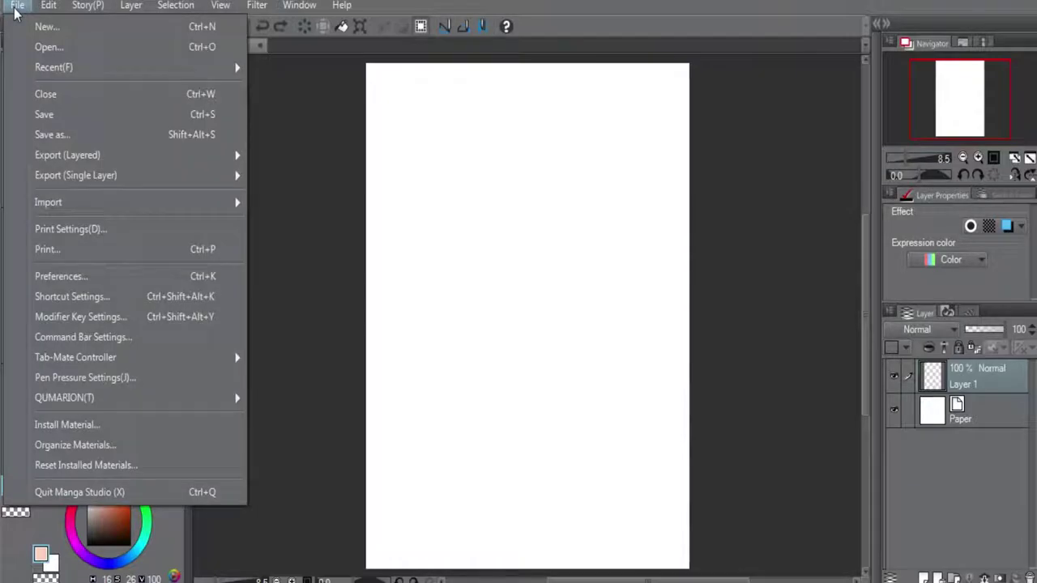
pyautogui.moveTo(86, 209)
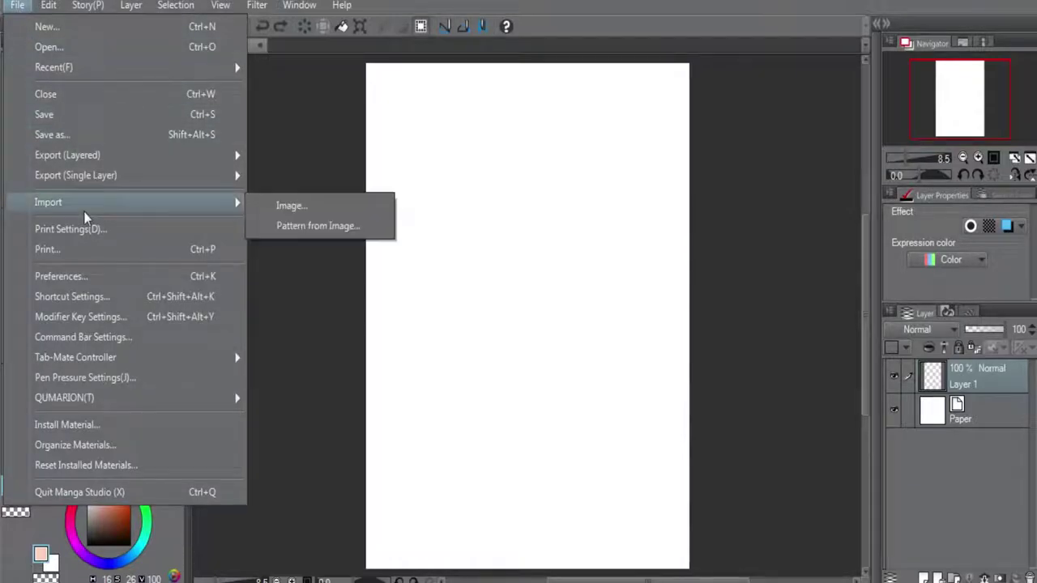
pyautogui.click(307, 207)
pyautogui.click(708, 278)
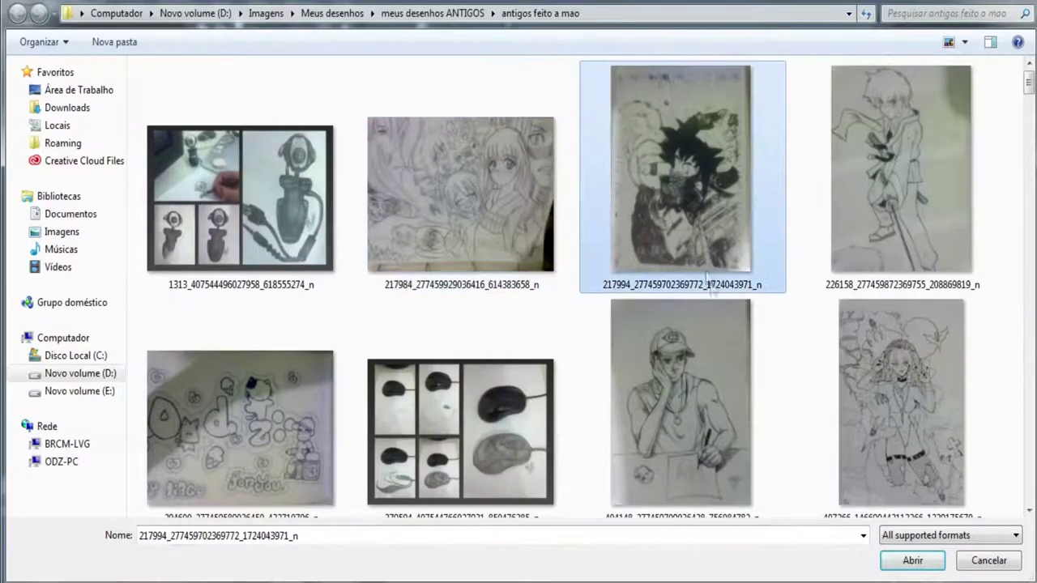
pyautogui.scroll(-6, 855, 293)
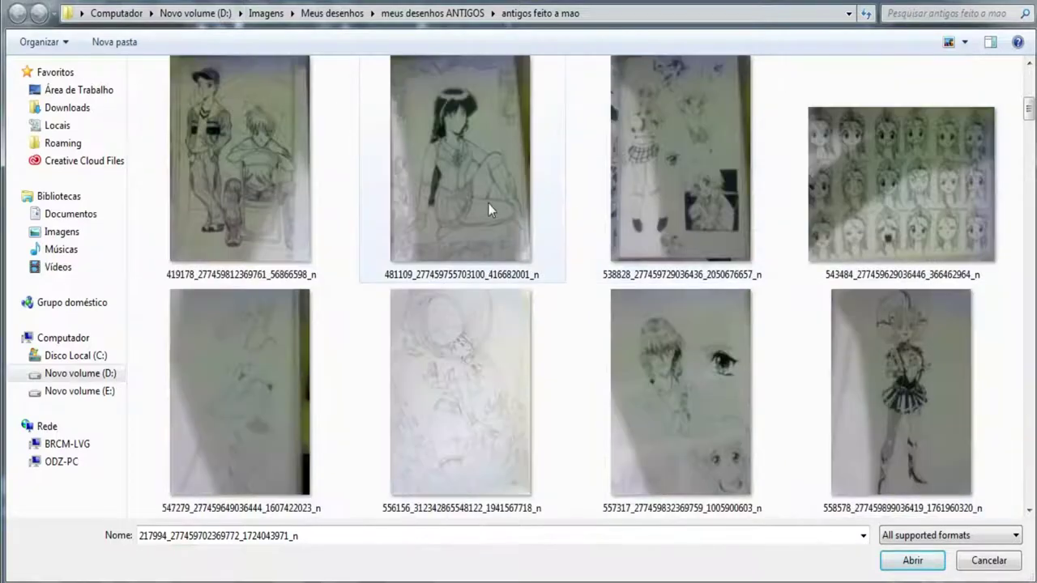
pyautogui.scroll(-3, 680, 356)
pyautogui.click(681, 343)
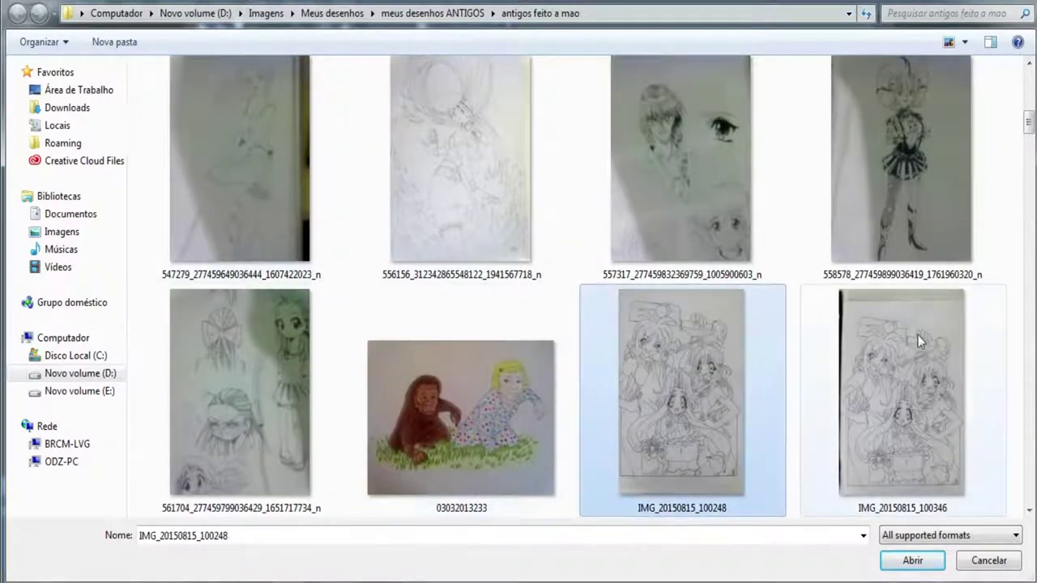
pyautogui.scroll(-3, 920, 342)
pyautogui.click(308, 383)
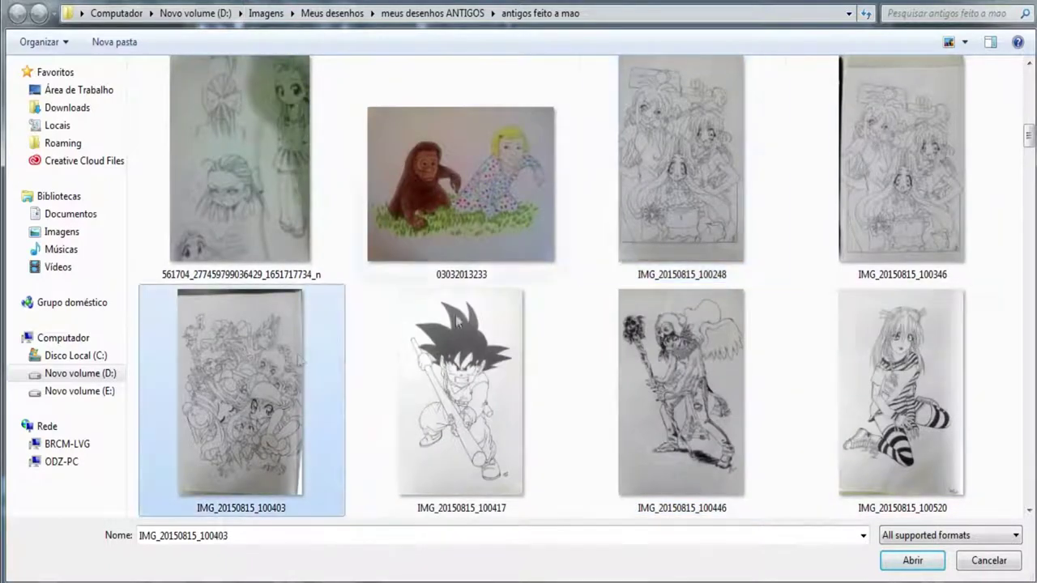
pyautogui.scroll(-3, 678, 315)
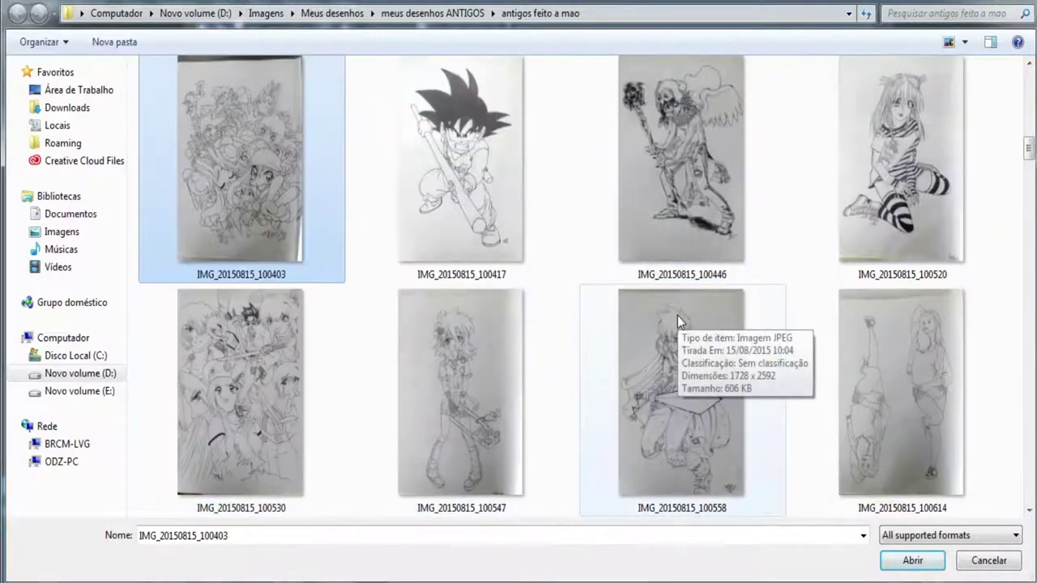
pyautogui.scroll(-3, 678, 315)
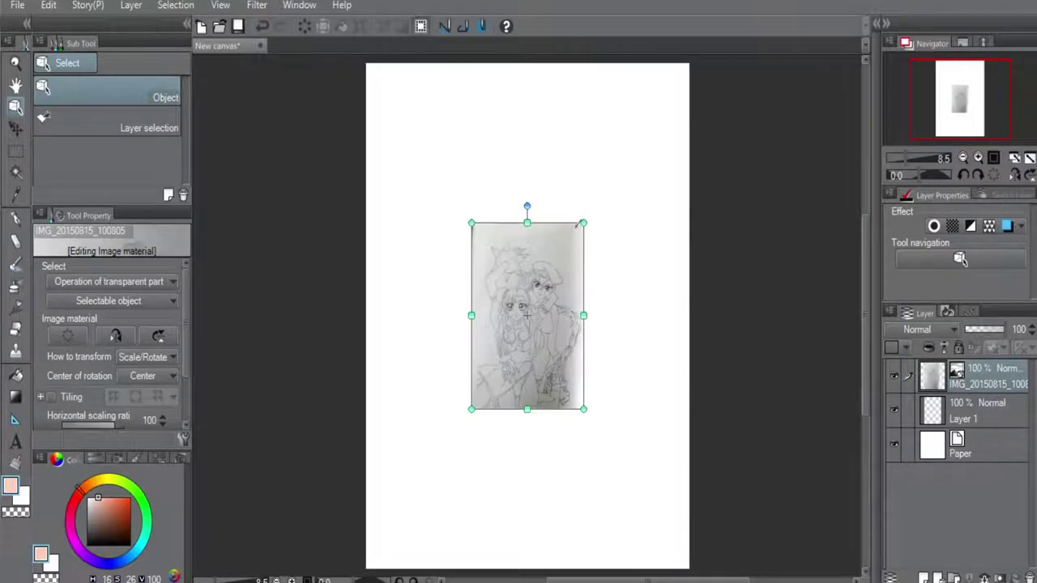
# Enlarge the imported drawing to about 295% scale so that it covers the whole canvas
pyautogui.moveTo(578, 224)
pyautogui.mouseDown()
pyautogui.moveTo(688, 46)
pyautogui.moveTo(692, 59)
pyautogui.mouseUp()
pyautogui.moveTo(472, 423); pyautogui.dragTo(349, 559)
pyautogui.scroll(-2, 756, 284)
pyautogui.scroll(1, 755, 284)
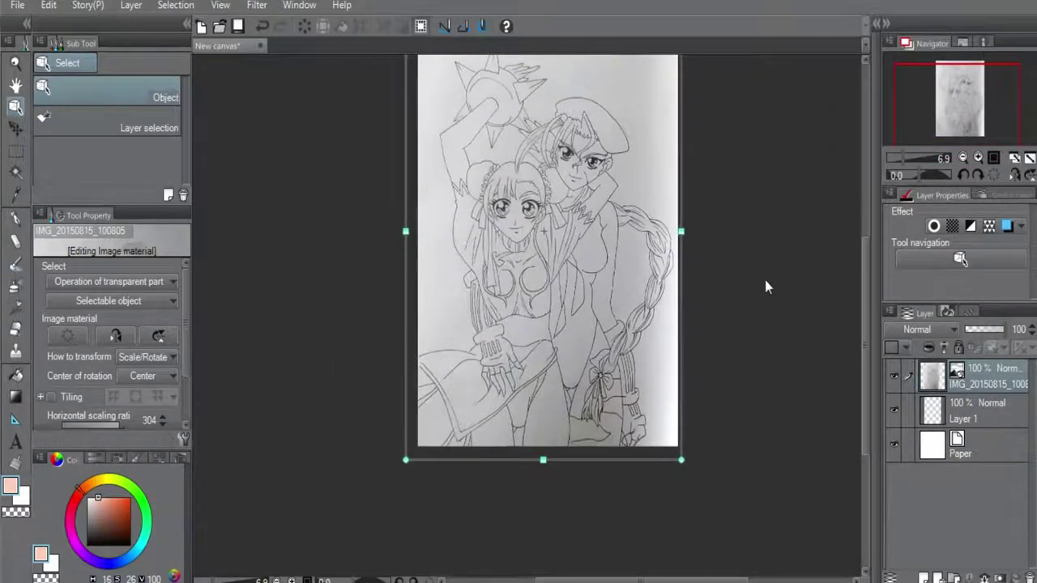
pyautogui.click(1024, 159)
pyautogui.scroll(-3, 698, 143)
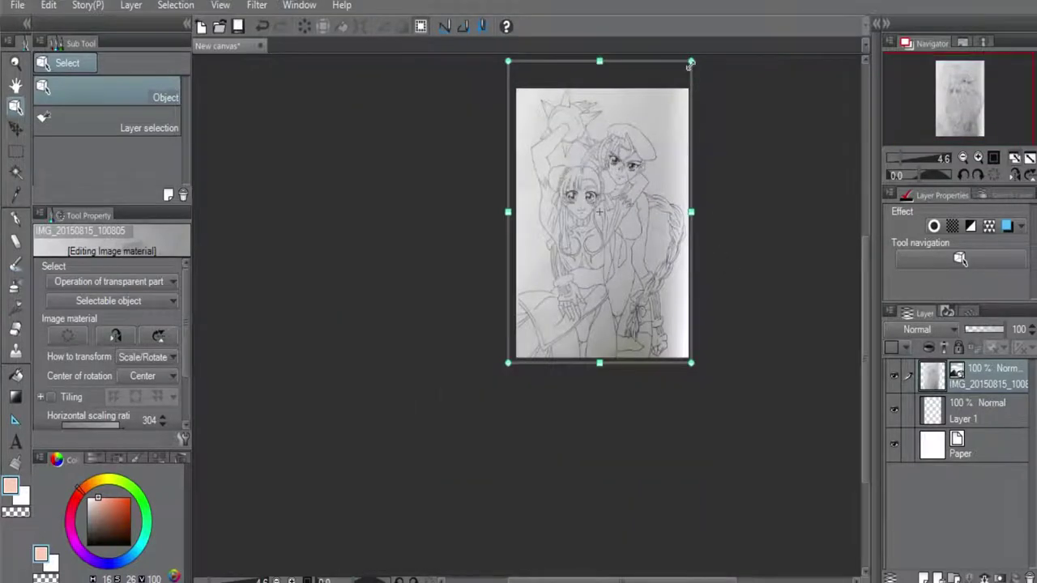
pyautogui.moveTo(687, 68); pyautogui.dragTo(689, 70)
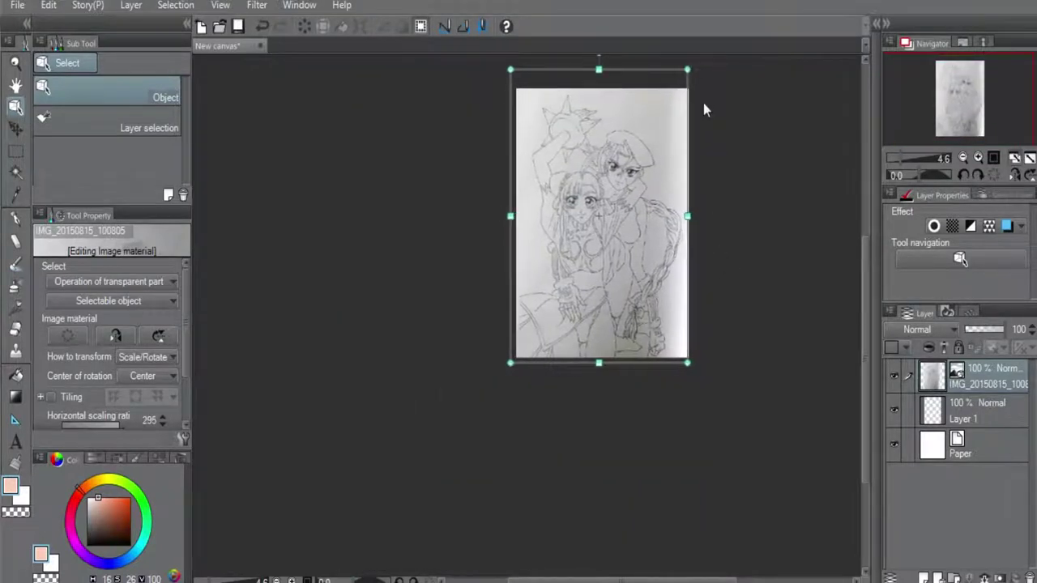
pyautogui.scroll(2, 680, 360)
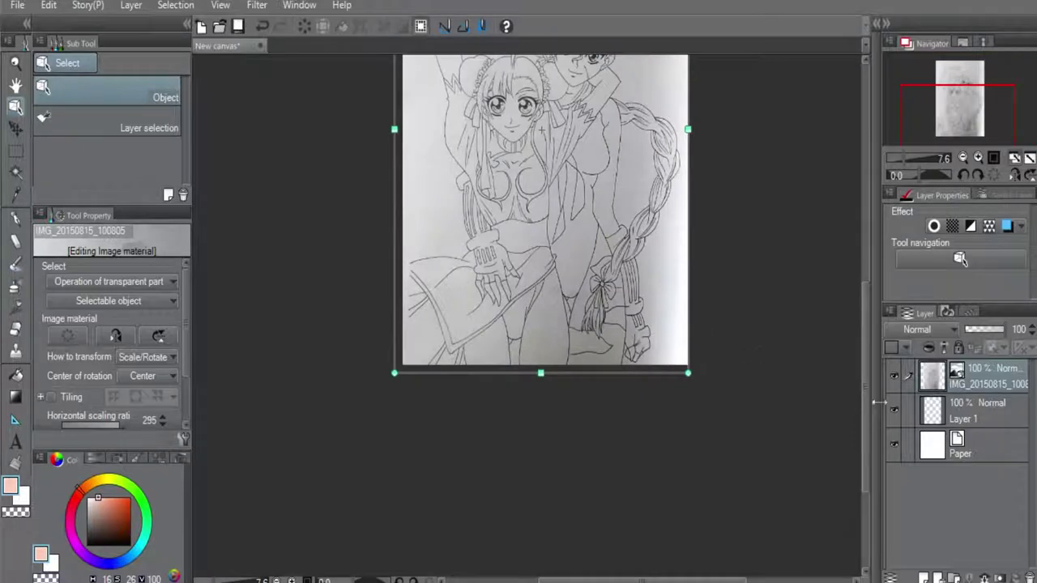
pyautogui.scroll(4, 724, 300)
pyautogui.scroll(-1, 741, 373)
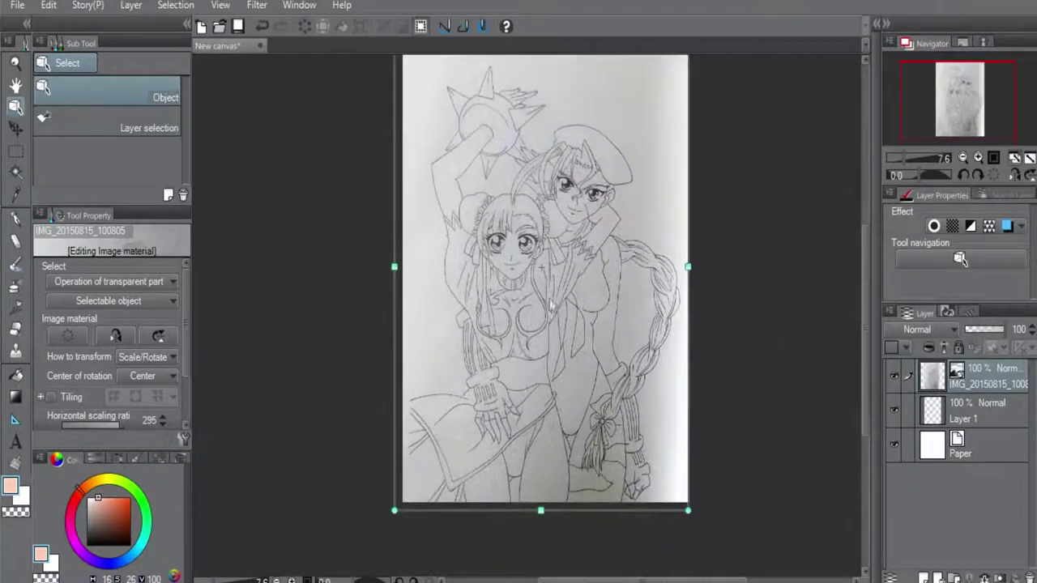
pyautogui.scroll(1, 741, 259)
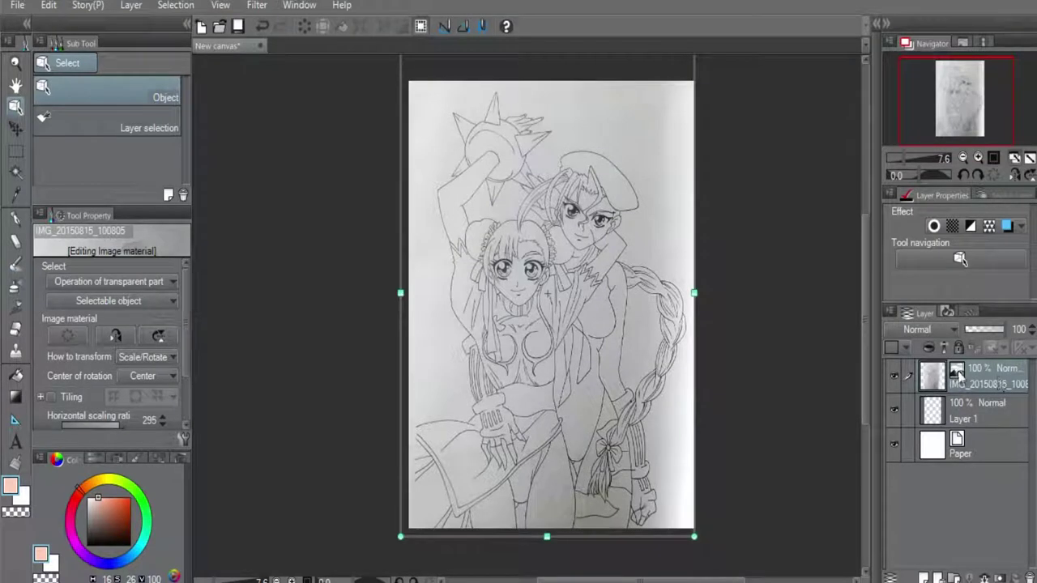
# Rasterize the imported IMG_20150815_100805 layer and fit the whole page in view
pyautogui.rightClick(976, 385)
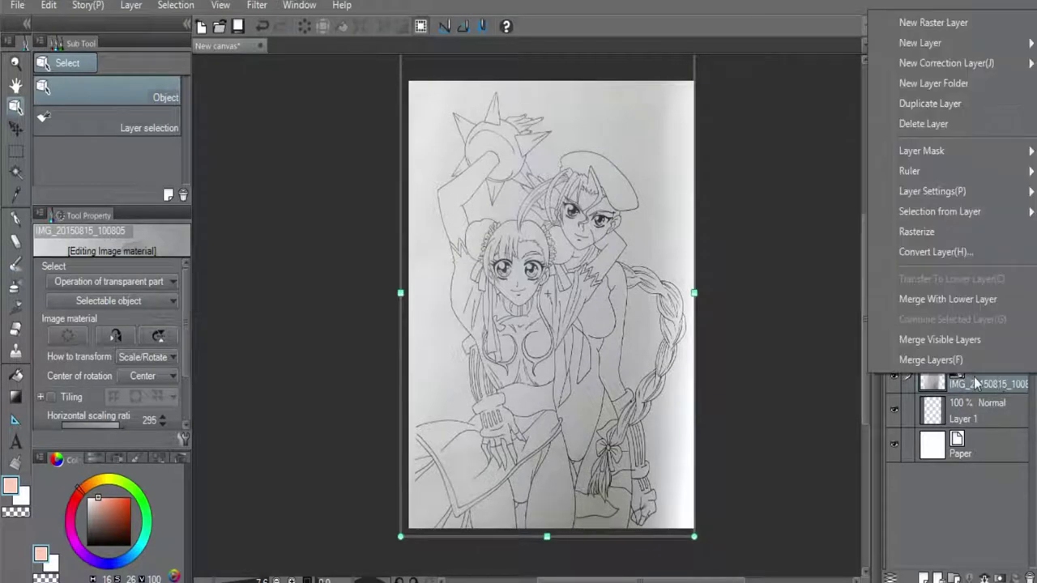
pyautogui.click(925, 238)
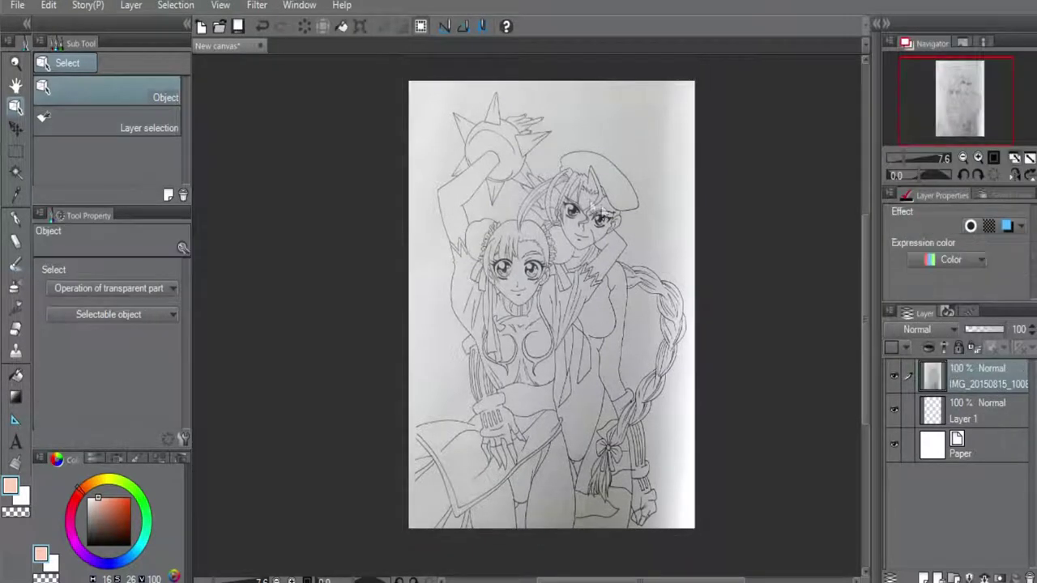
pyautogui.click(1027, 159)
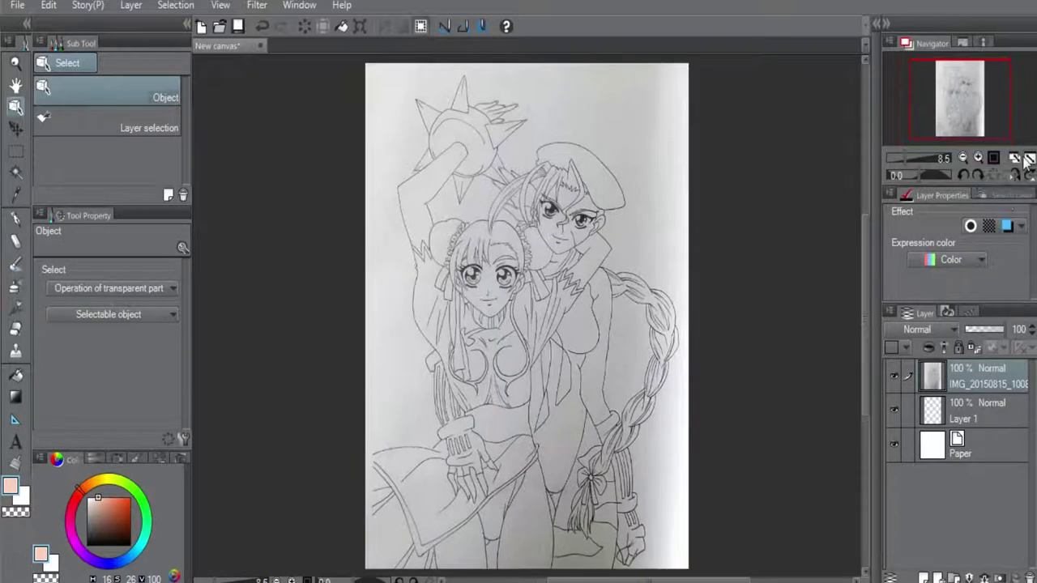
# Start a Level Correction on the drawing layer and lower the input white point to about mid-range, turning the grey paper white
pyautogui.click(49, 6)
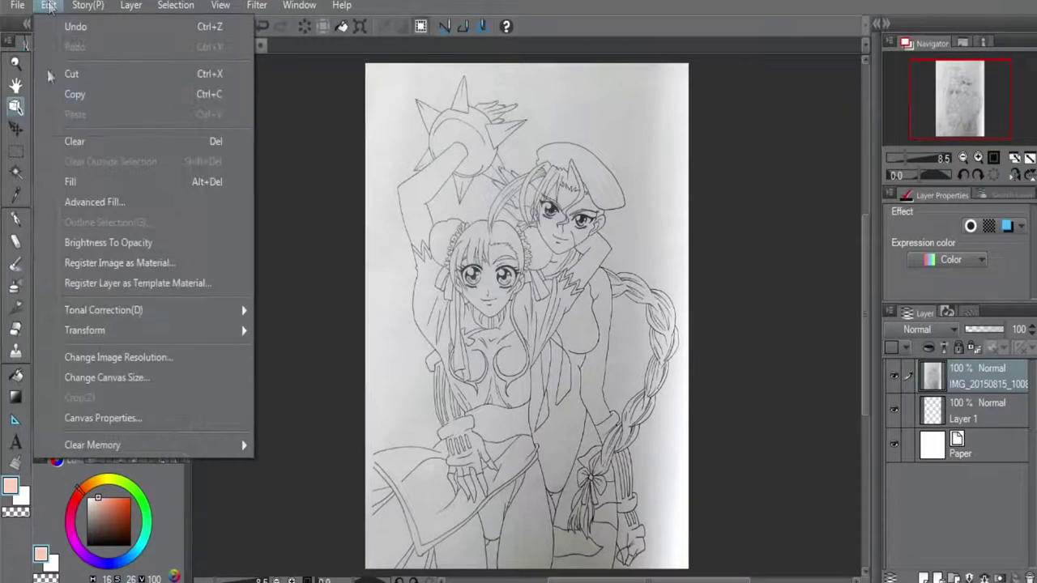
pyautogui.moveTo(164, 312)
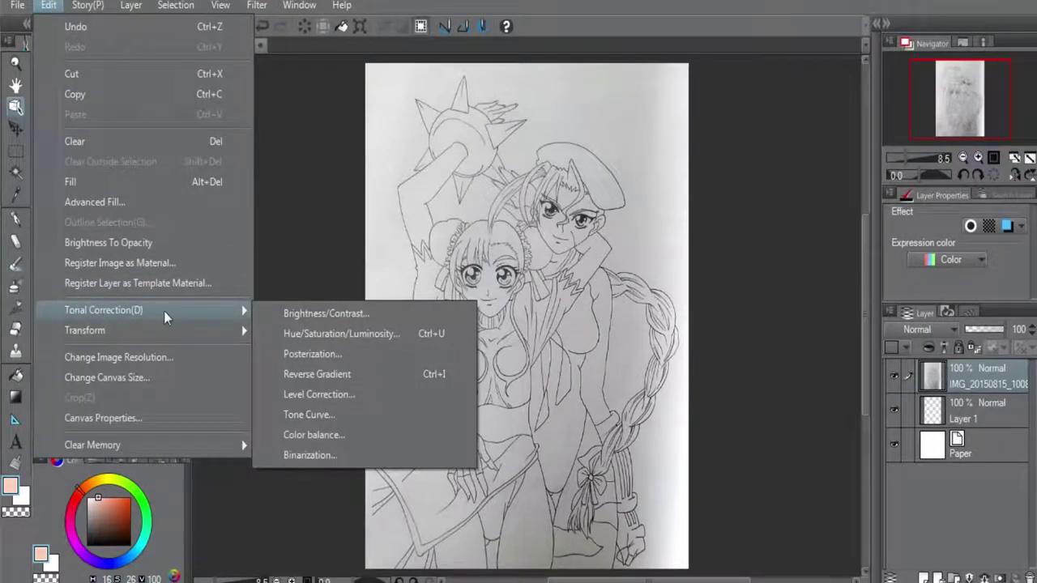
pyautogui.click(362, 394)
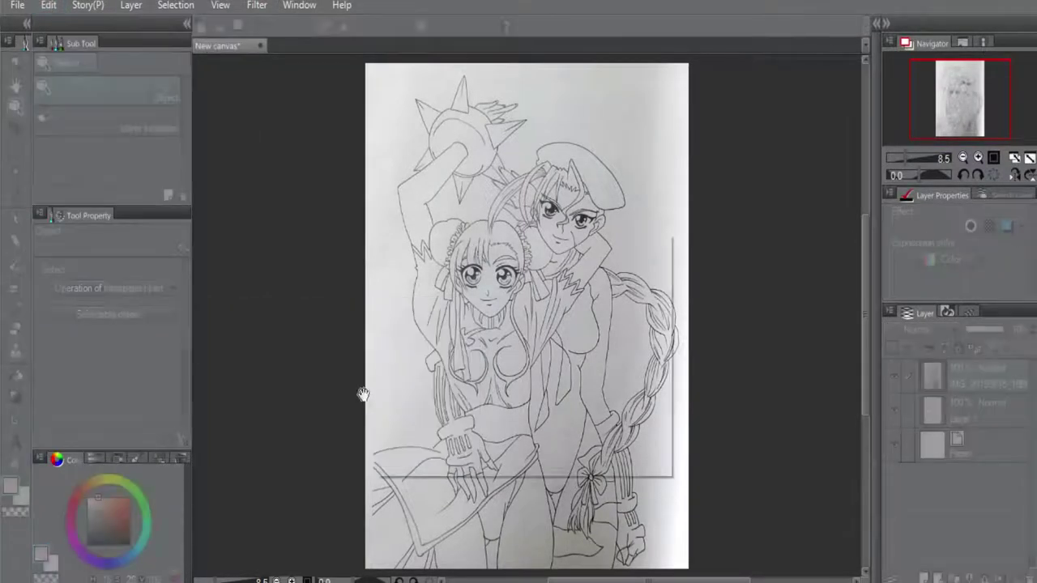
pyautogui.moveTo(594, 253); pyautogui.dragTo(833, 62)
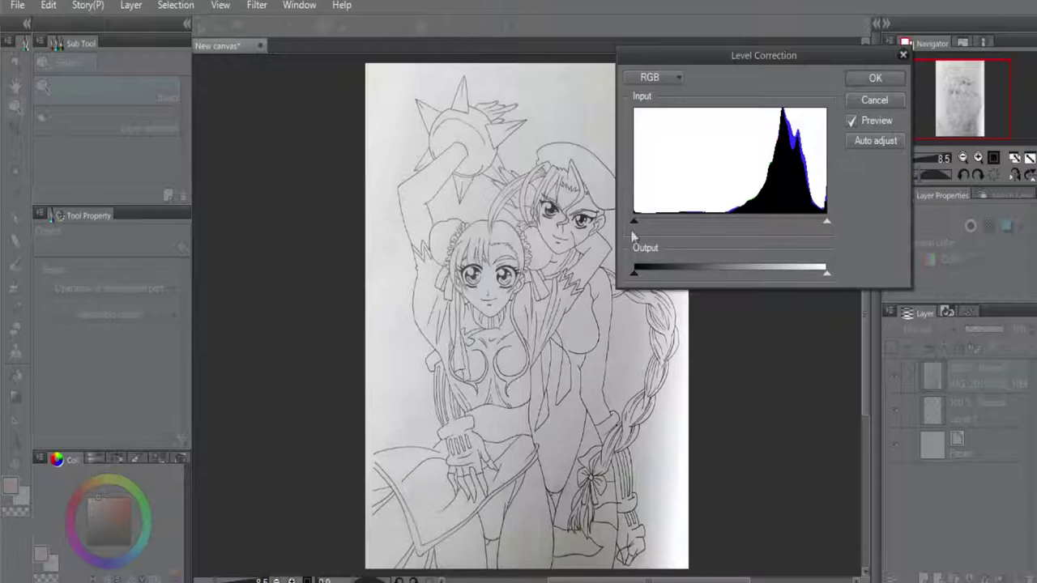
pyautogui.click(827, 222)
pyautogui.moveTo(827, 222); pyautogui.dragTo(724, 221)
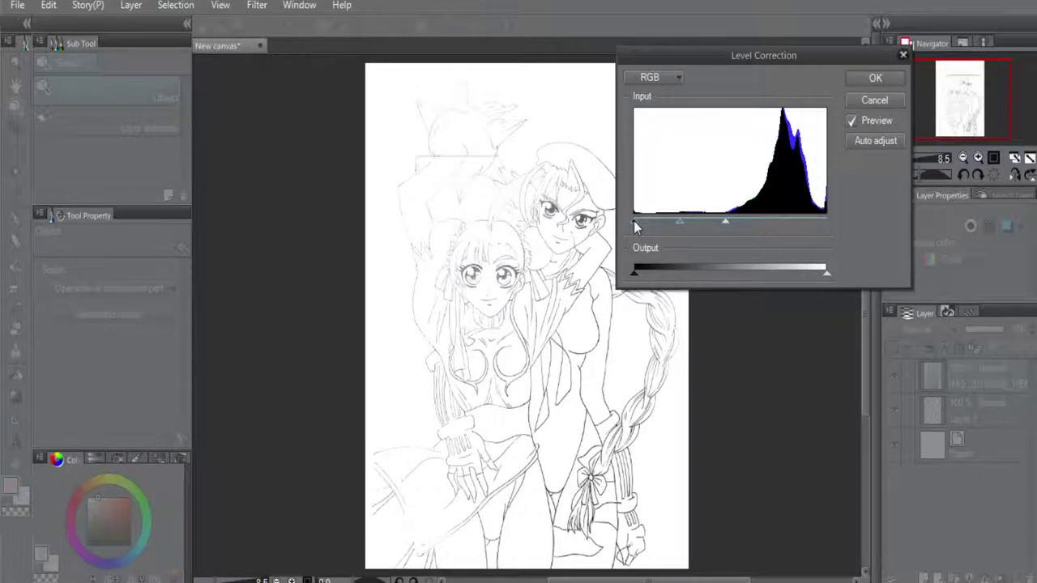
# Raise the input black point almost to the white point to darken the lines, raise the output black slightly, and apply the correction
pyautogui.moveTo(635, 222); pyautogui.dragTo(719, 219)
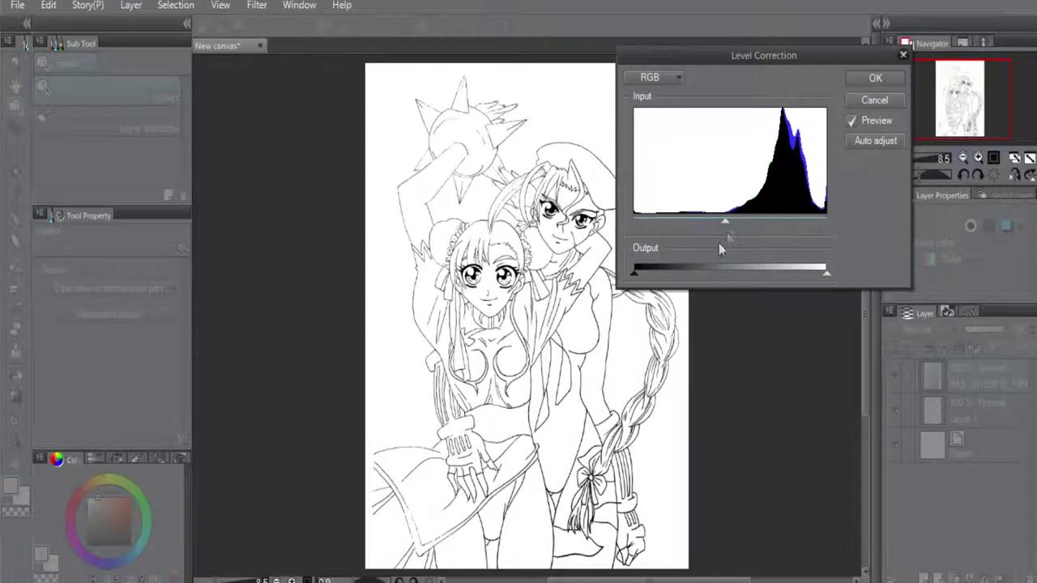
pyautogui.moveTo(635, 273); pyautogui.dragTo(641, 271)
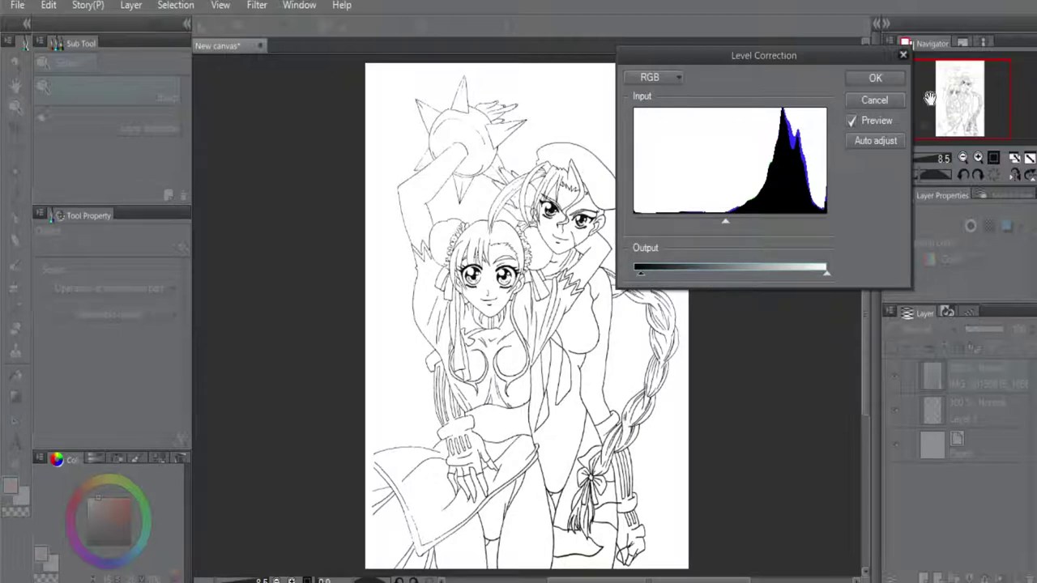
pyautogui.click(889, 83)
# Examine the corrected line art up close around the hair, faces, neck and chest, checking line quality and stray coloured pixels
pyautogui.scroll(3, 504, 274)
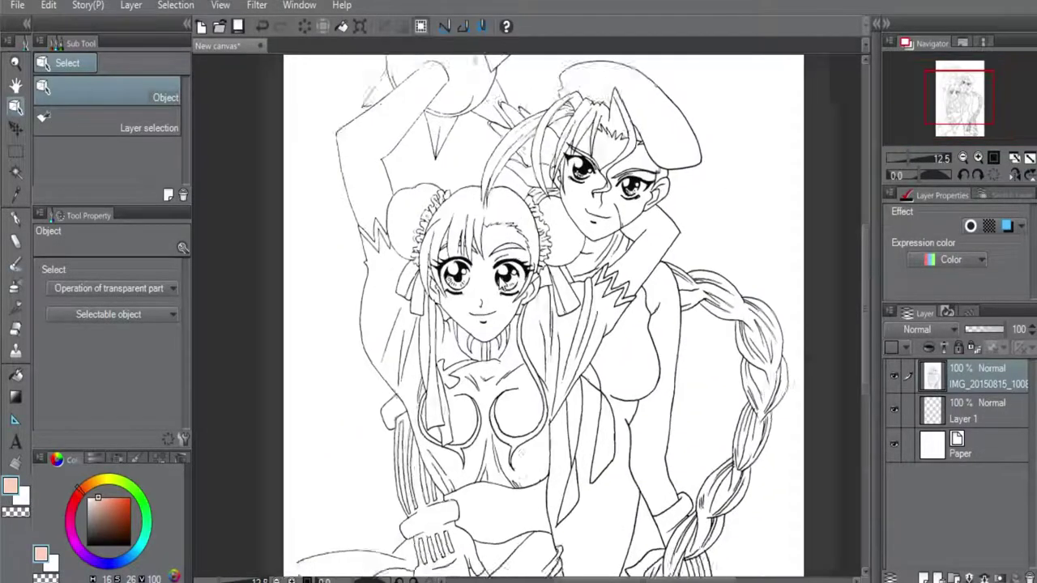
pyautogui.scroll(3, 504, 274)
pyautogui.moveTo(514, 219); pyautogui.dragTo(611, 491)
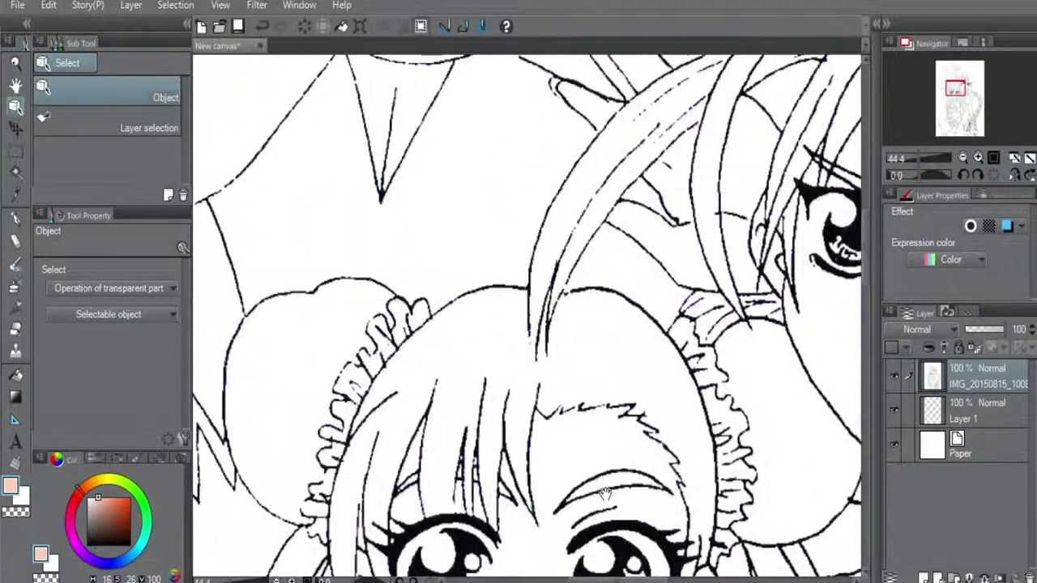
pyautogui.moveTo(643, 350); pyautogui.dragTo(471, 331)
pyautogui.moveTo(651, 271); pyautogui.dragTo(544, 454)
pyautogui.moveTo(724, 216); pyautogui.dragTo(521, 204)
pyautogui.scroll(-2, 675, 359)
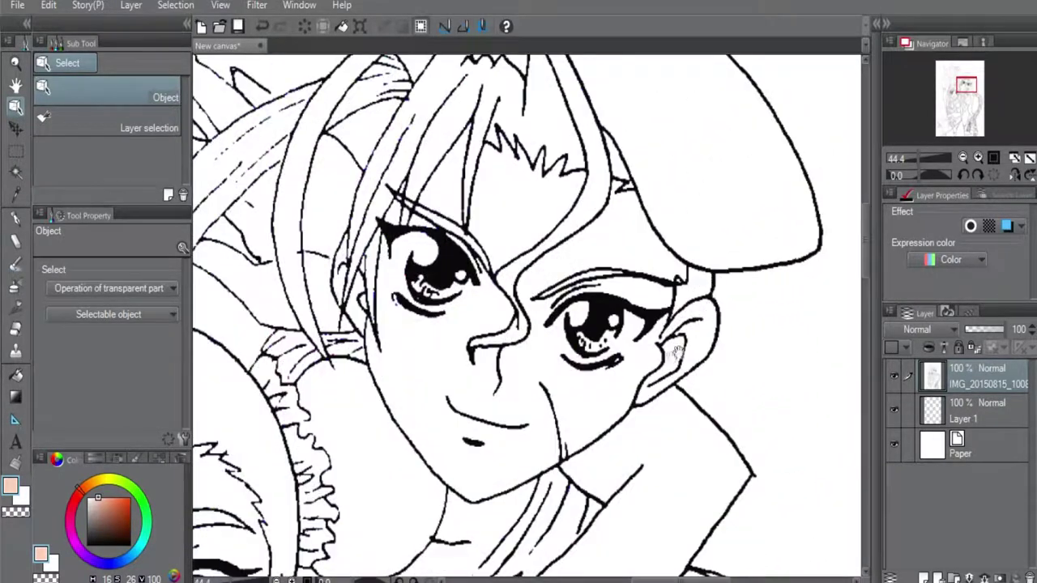
pyautogui.scroll(2, 679, 361)
pyautogui.moveTo(679, 360); pyautogui.dragTo(730, 267)
pyautogui.moveTo(456, 361); pyautogui.dragTo(564, 227)
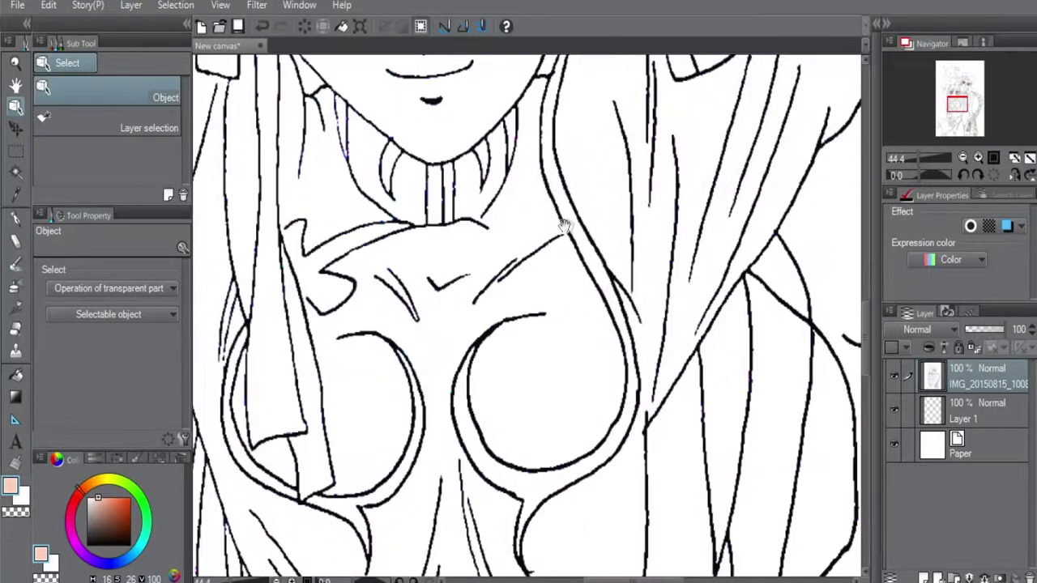
pyautogui.moveTo(392, 241); pyautogui.dragTo(559, 401)
pyautogui.scroll(4, 509, 303)
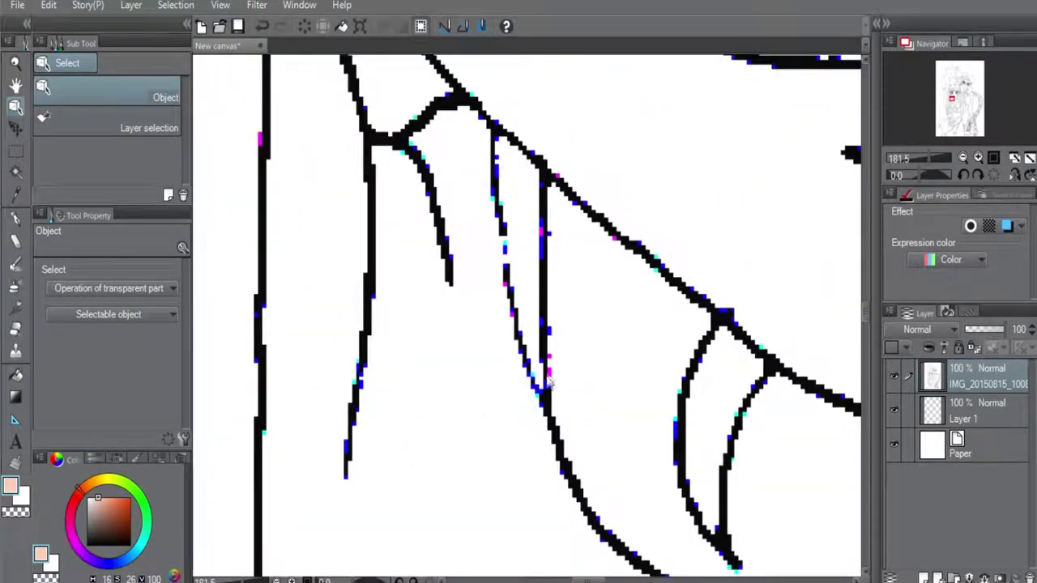
pyautogui.scroll(-5, 565, 238)
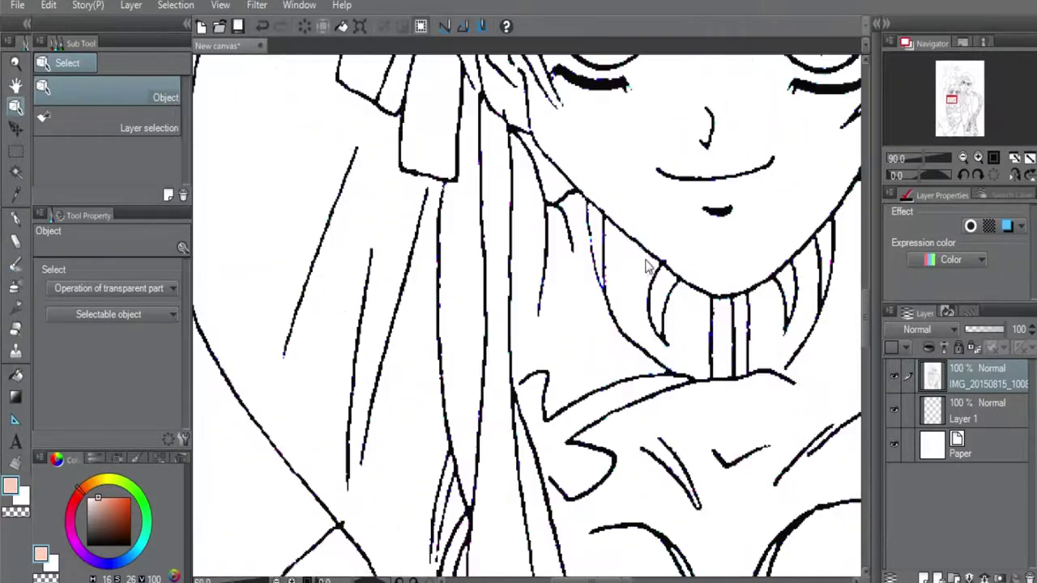
pyautogui.scroll(-4, 648, 268)
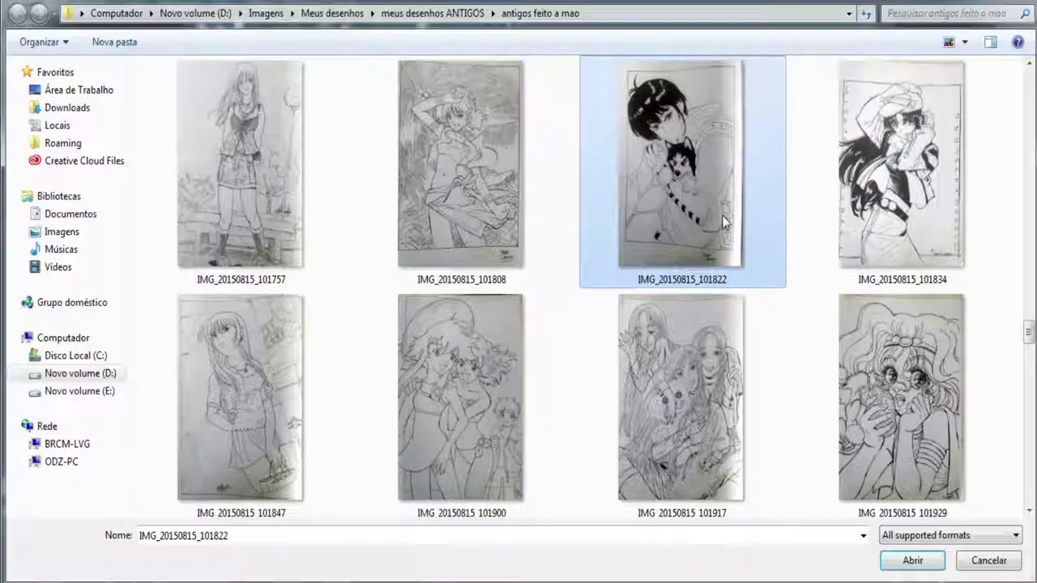
# Import the image IMG_20150815_101822 and enlarge it to about 326% scale to cover the canvas
pyautogui.doubleClick(662, 202)
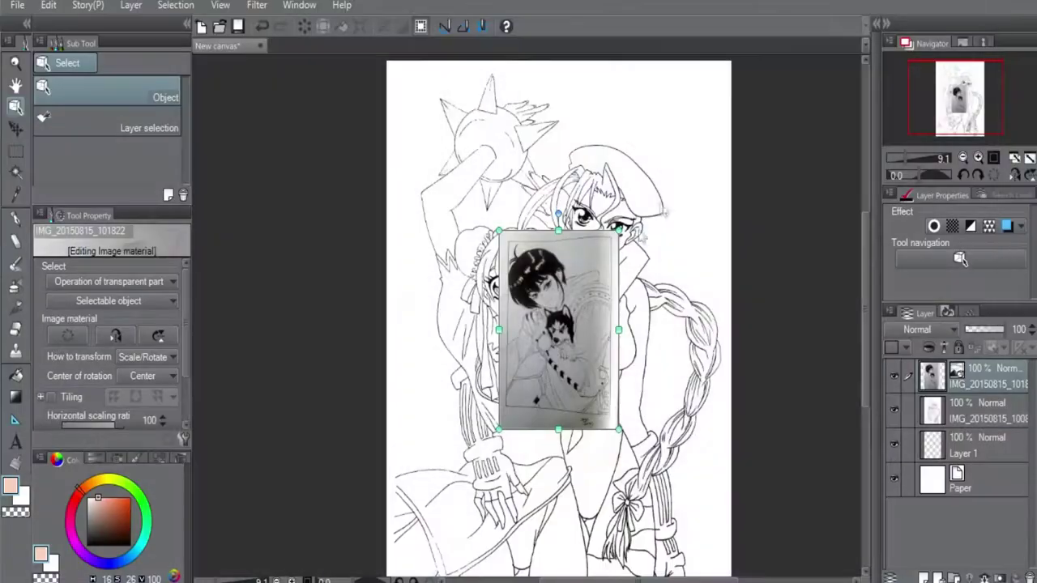
pyautogui.moveTo(565, 365); pyautogui.dragTo(487, 495)
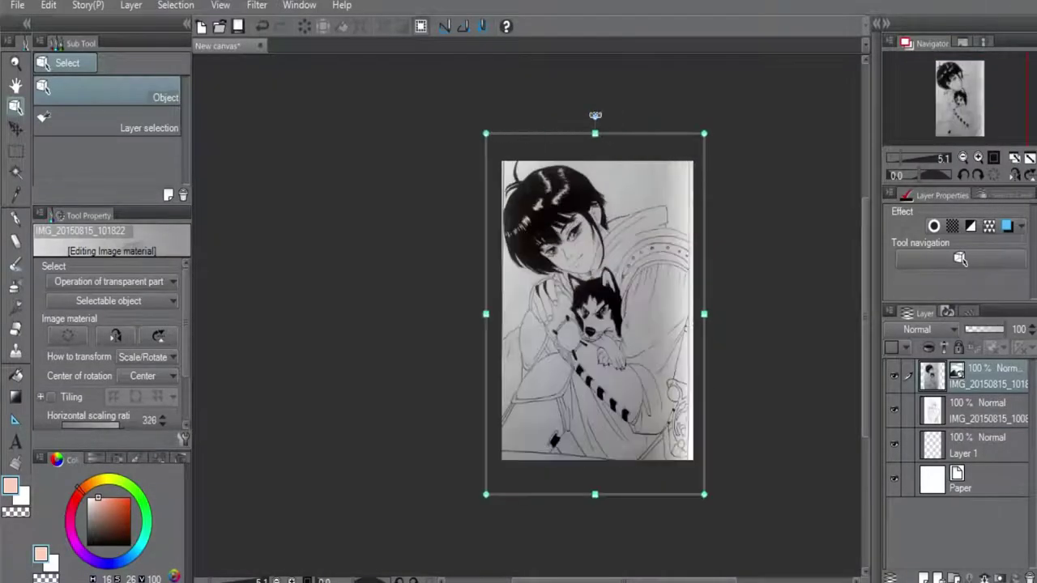
# Rotate the newly imported drawing slightly counterclockwise to straighten it on the page, and rasterize its layer
pyautogui.moveTo(596, 116); pyautogui.dragTo(592, 115)
pyautogui.moveTo(592, 115); pyautogui.dragTo(589, 116)
pyautogui.rightClick(996, 385)
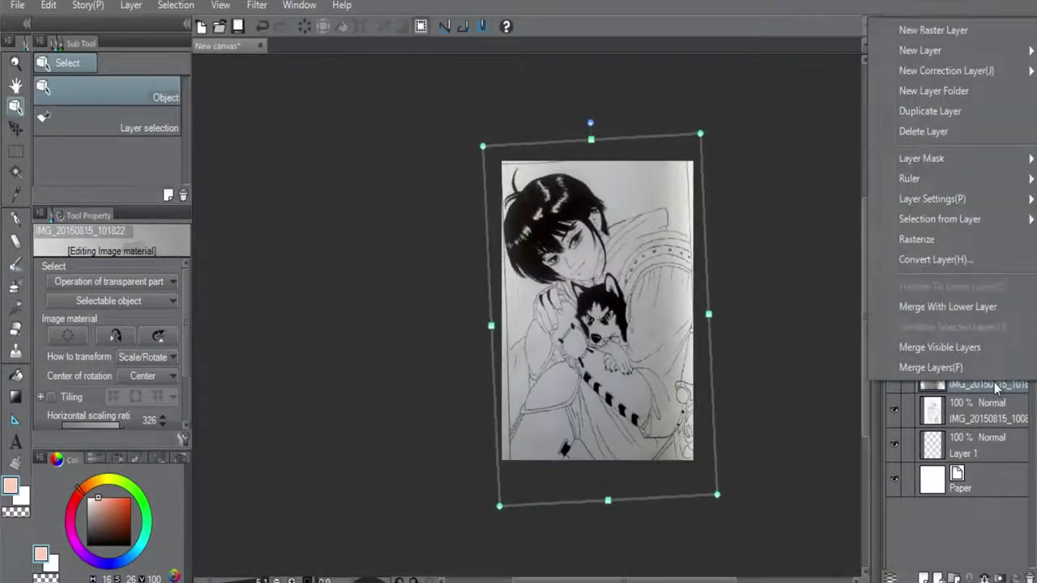
pyautogui.click(920, 241)
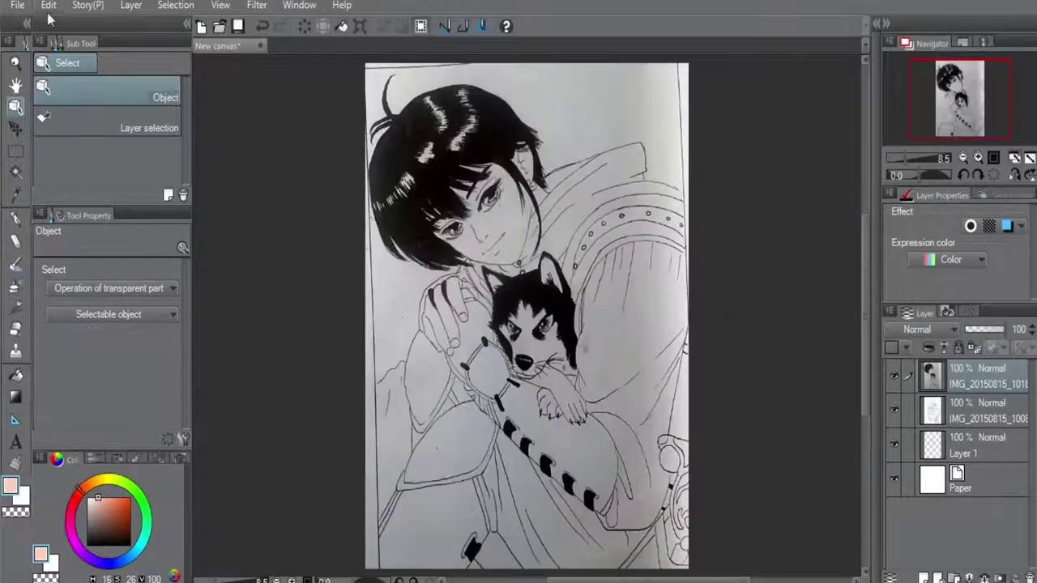
# Apply Level Correction to the drawing, lowering the input white point to turn the paper white and raising the black point to darken the lines
pyautogui.click(49, 5)
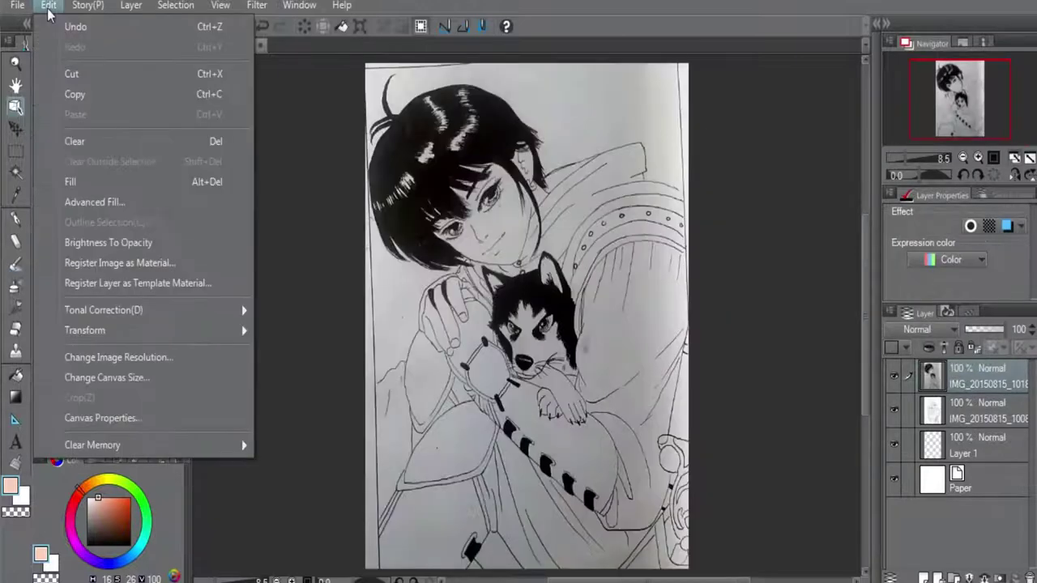
pyautogui.moveTo(113, 311)
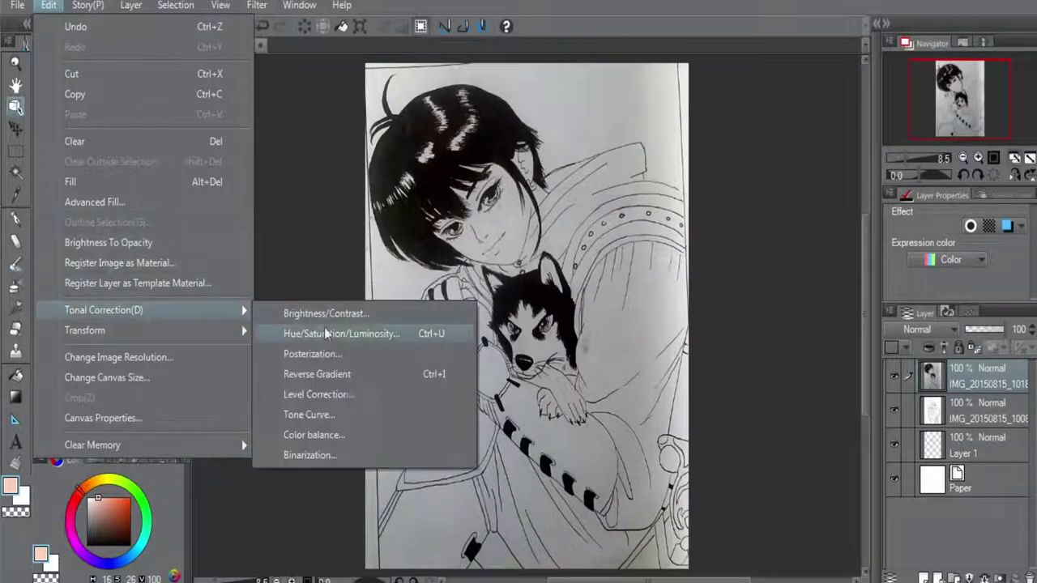
pyautogui.click(362, 394)
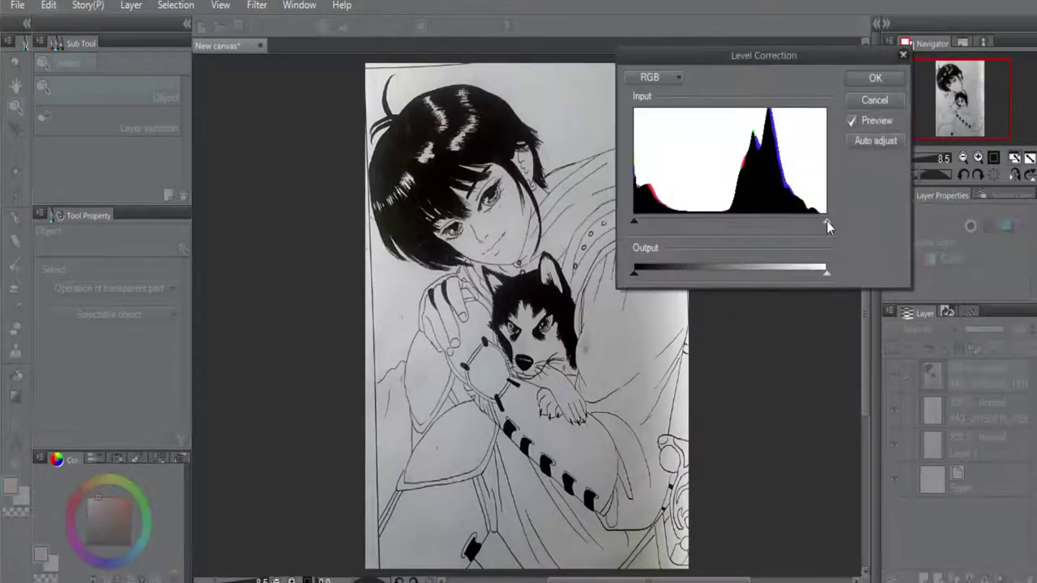
pyautogui.moveTo(826, 221); pyautogui.dragTo(724, 221)
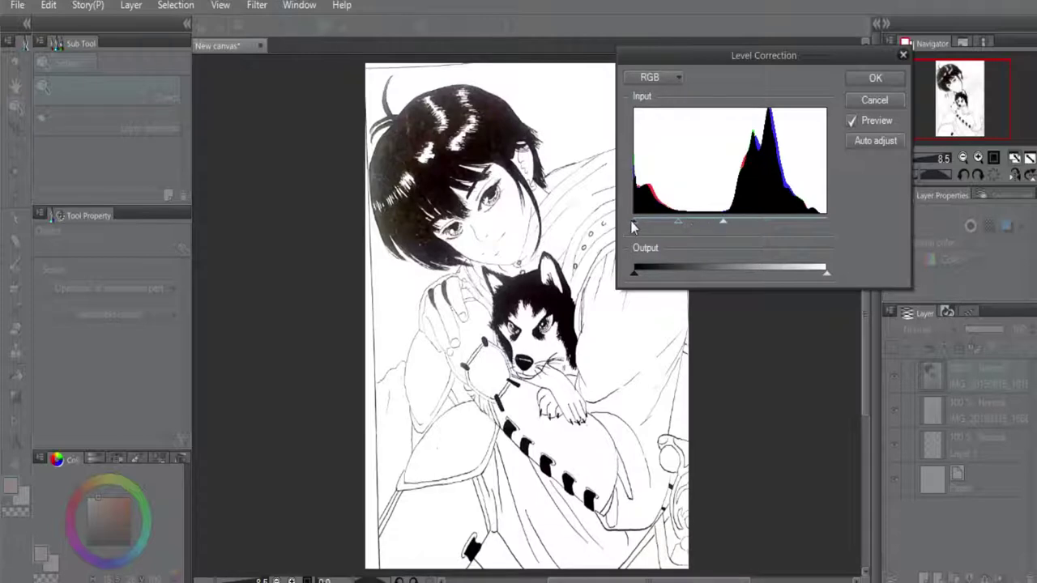
pyautogui.moveTo(633, 222); pyautogui.dragTo(647, 221)
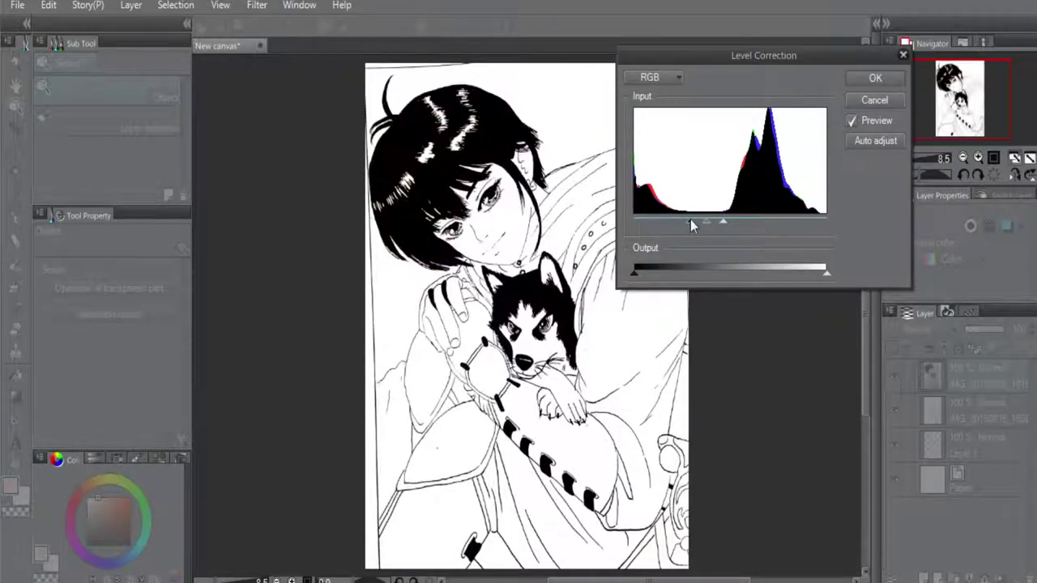
pyautogui.click(875, 78)
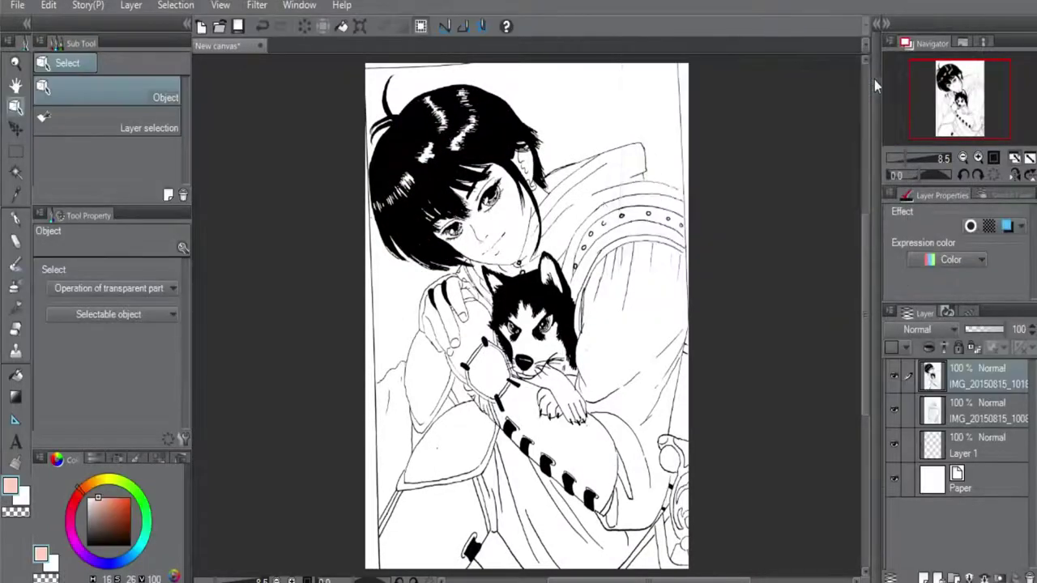
# Examine the corrected line art up close across the face, hand, husky, paws and coat, checking line crispness and leftover specks
pyautogui.scroll(5, 528, 224)
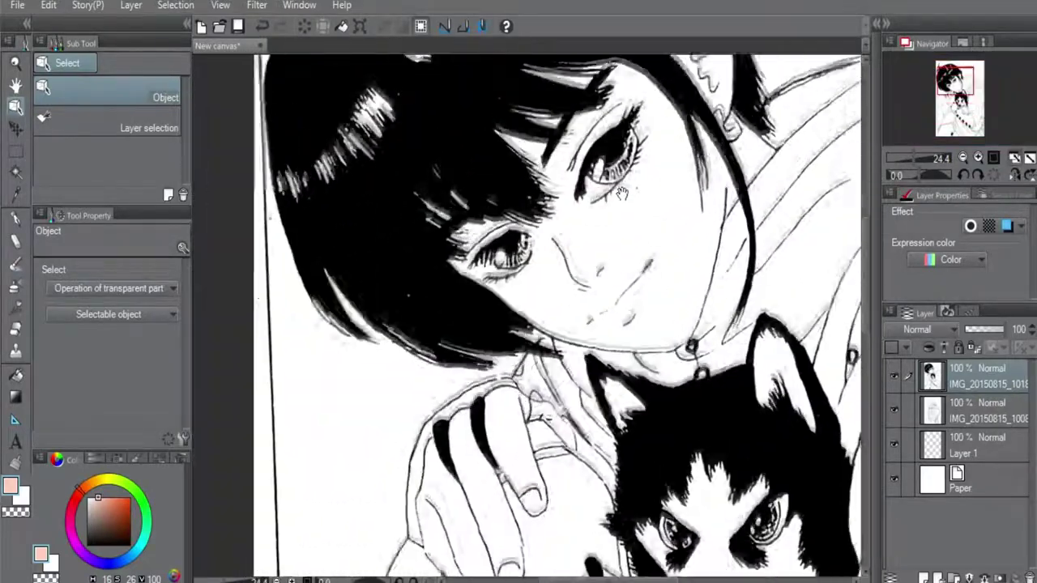
pyautogui.moveTo(622, 193); pyautogui.dragTo(618, 181)
pyautogui.moveTo(666, 344); pyautogui.dragTo(556, 155)
pyautogui.moveTo(581, 234); pyautogui.dragTo(527, 162)
pyautogui.moveTo(547, 292); pyautogui.dragTo(569, 74)
pyautogui.moveTo(676, 426); pyautogui.dragTo(395, 234)
pyautogui.moveTo(630, 209); pyautogui.dragTo(646, 433)
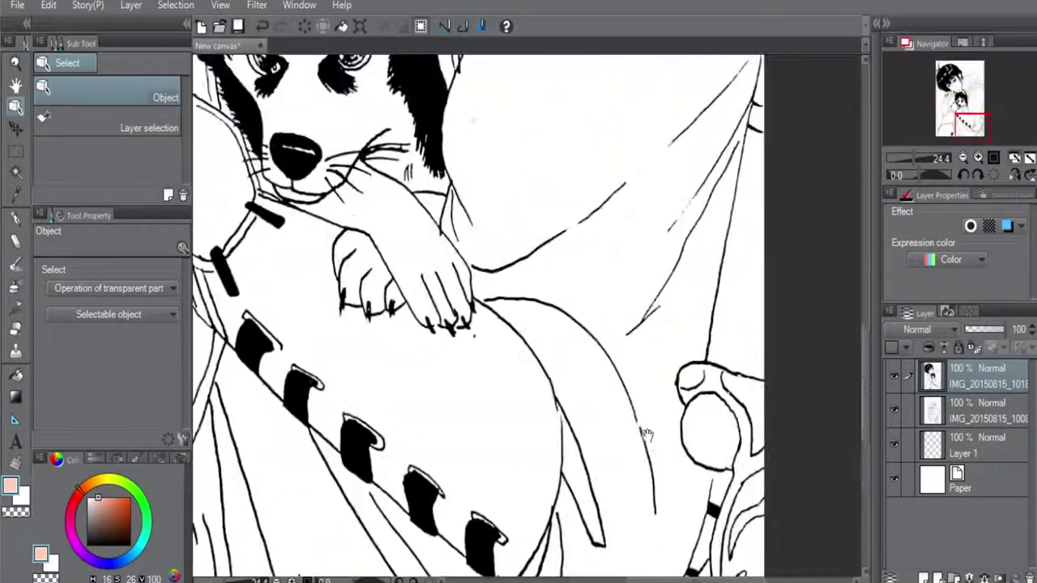
pyautogui.moveTo(479, 238); pyautogui.dragTo(590, 524)
pyautogui.moveTo(362, 115); pyautogui.dragTo(628, 353)
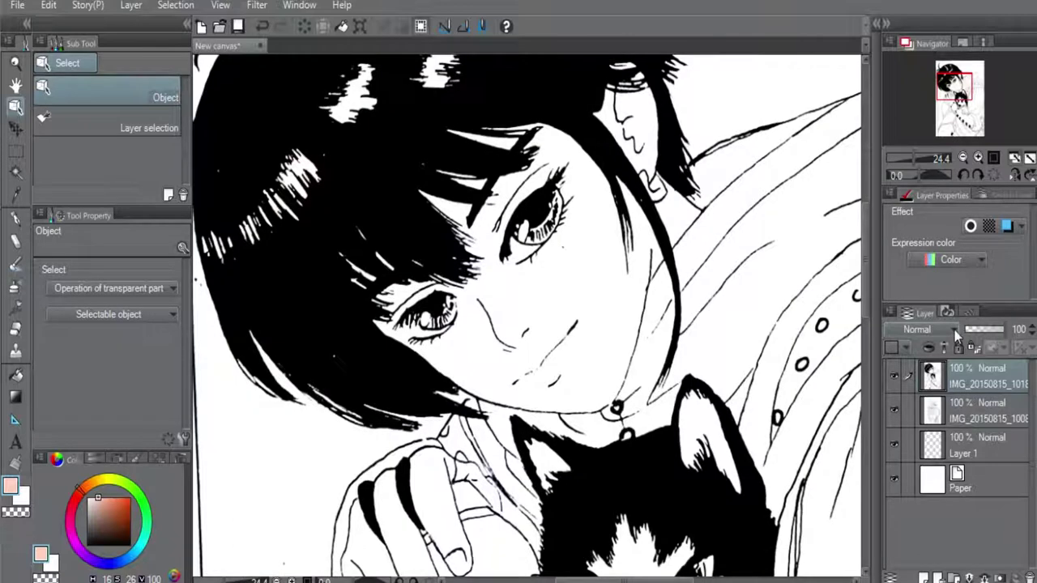
# Try a thick light-pink G-pen stroke over the cheek and ear directly on the line art layer, and undo it
pyautogui.press('p')
pyautogui.moveTo(585, 300)
pyautogui.mouseDown()
pyautogui.moveTo(611, 252)
pyautogui.moveTo(618, 177)
pyautogui.moveTo(668, 111)
pyautogui.mouseUp()
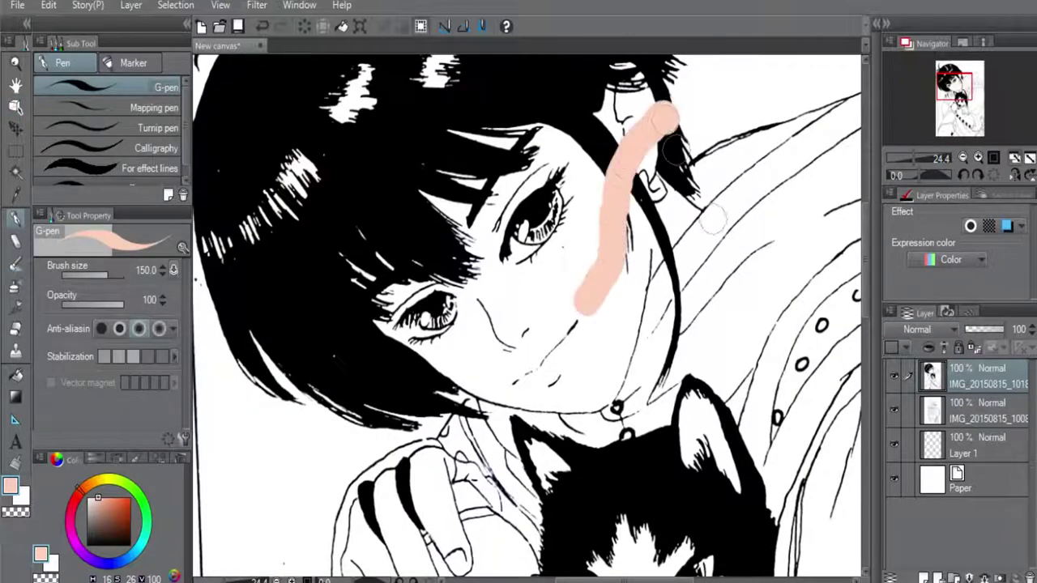
pyautogui.hotkey('ctrl', 'z')
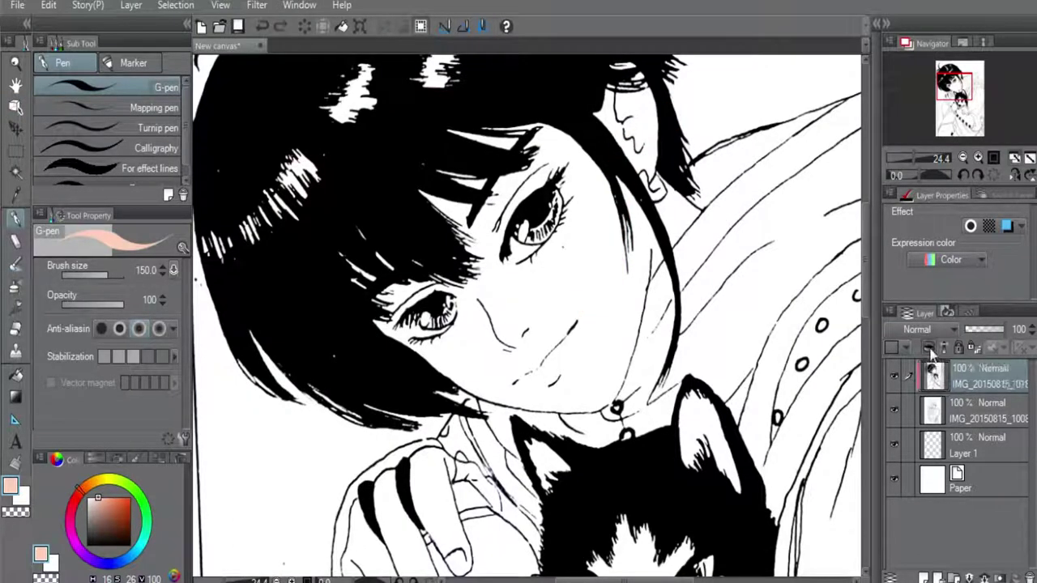
# Add a new layer, try and undo a pink stroke over the lines, and place the layer beneath the IMG_20150815_1018 line art
pyautogui.click(925, 577)
pyautogui.moveTo(603, 284)
pyautogui.mouseDown()
pyautogui.moveTo(609, 243)
pyautogui.moveTo(681, 124)
pyautogui.mouseUp()
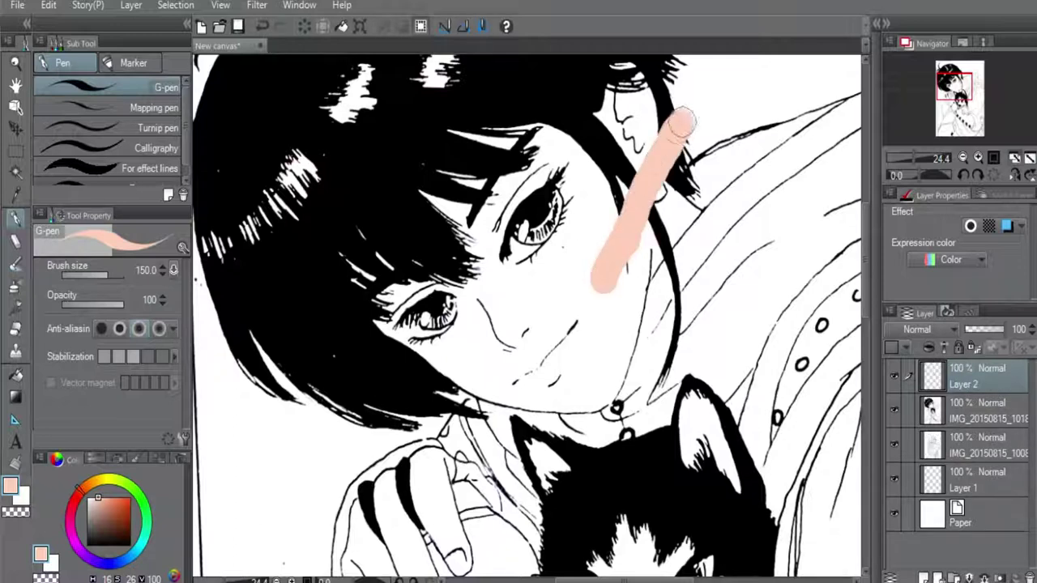
pyautogui.hotkey('ctrl', 'z')
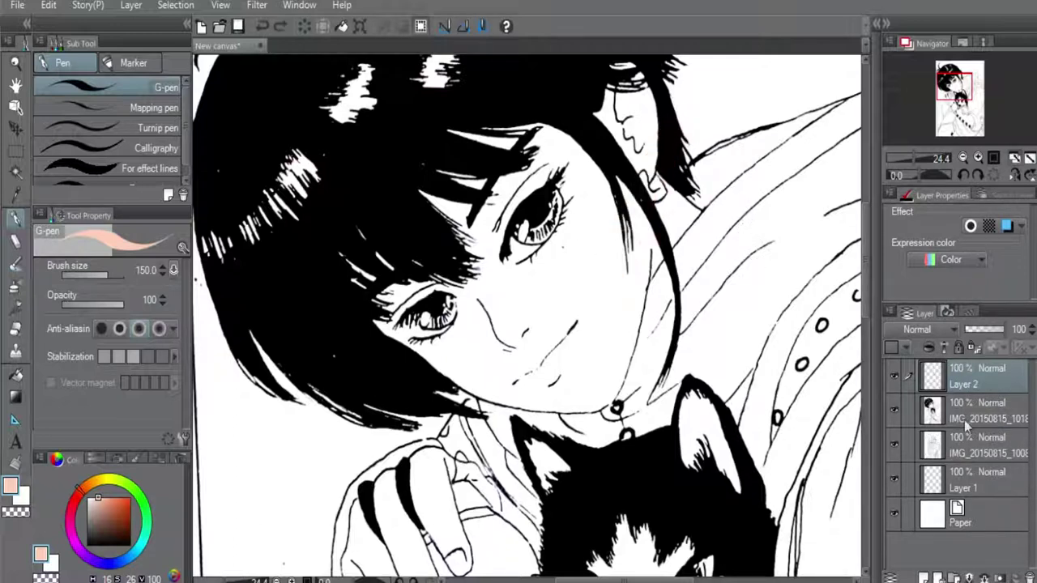
pyautogui.moveTo(974, 391); pyautogui.dragTo(971, 431)
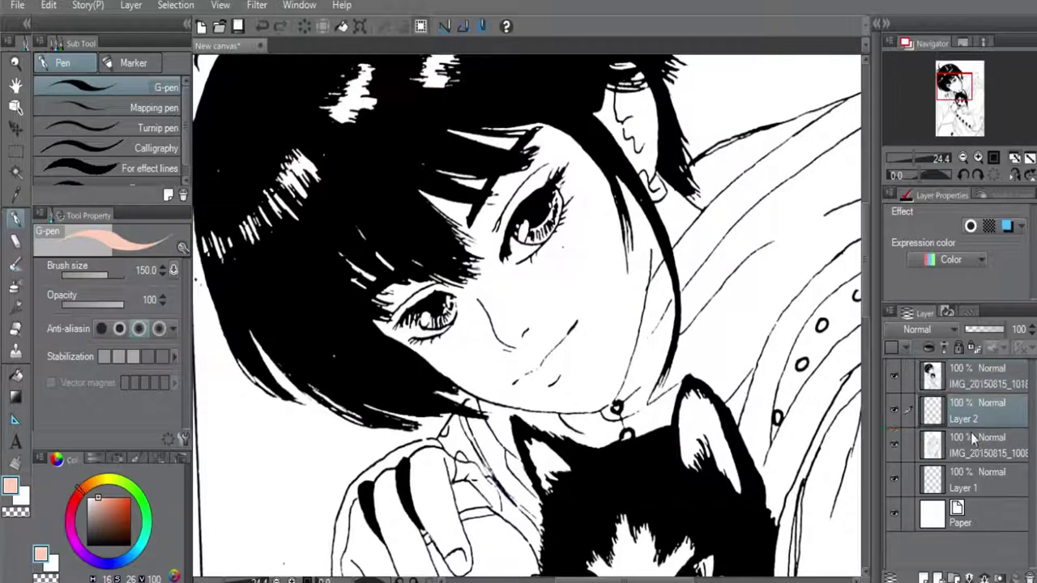
# Set the IMG_20150815_1018 line art layer's blending mode to Darken
pyautogui.click(966, 383)
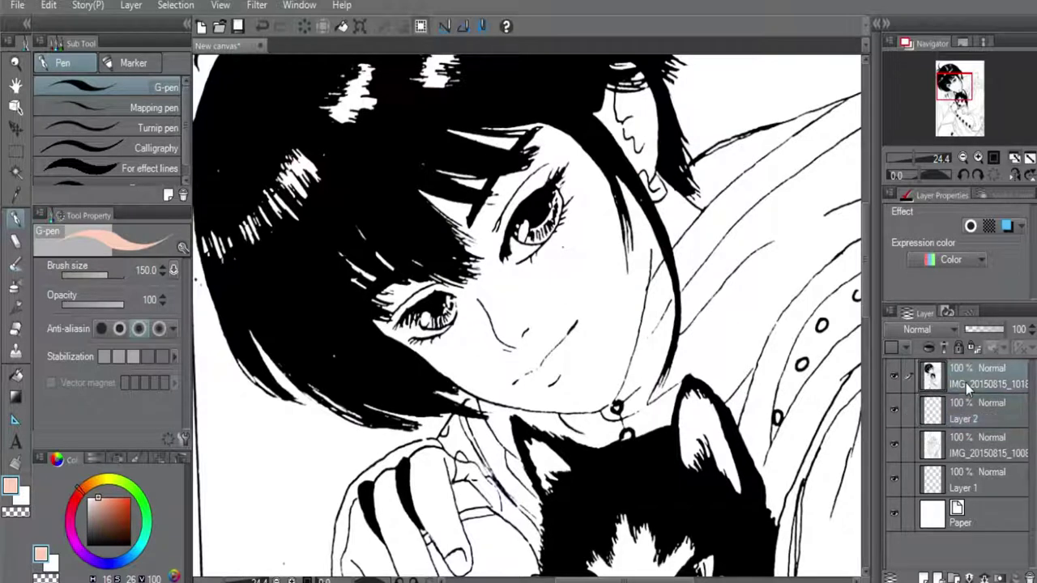
pyautogui.click(931, 330)
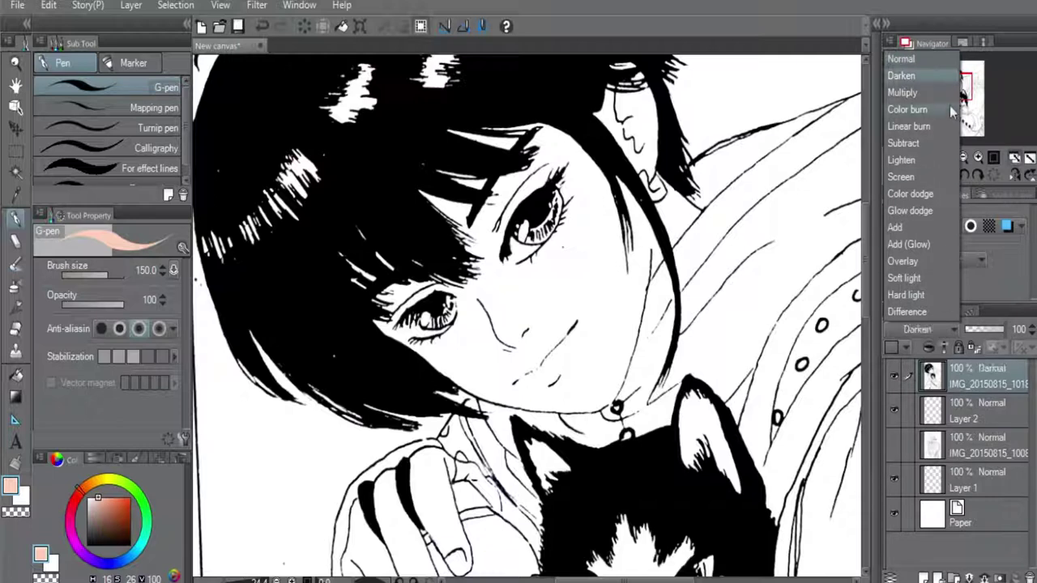
pyautogui.click(917, 80)
# Paint the face, ear and neck light pink with the G-pen on Layer 2, beneath the line art
pyautogui.click(976, 419)
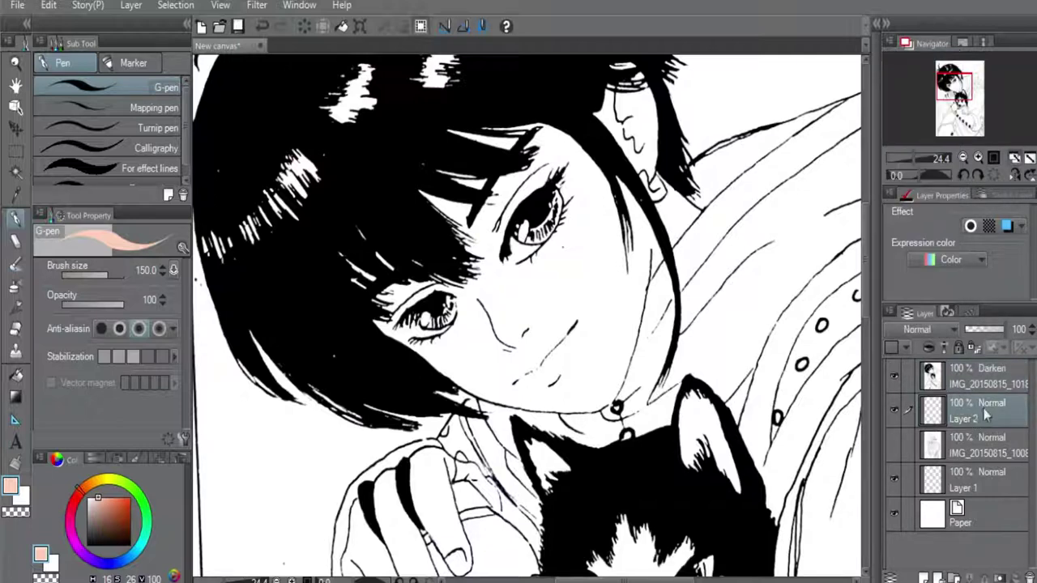
pyautogui.moveTo(609, 194); pyautogui.dragTo(561, 301)
pyautogui.moveTo(632, 101); pyautogui.dragTo(640, 357)
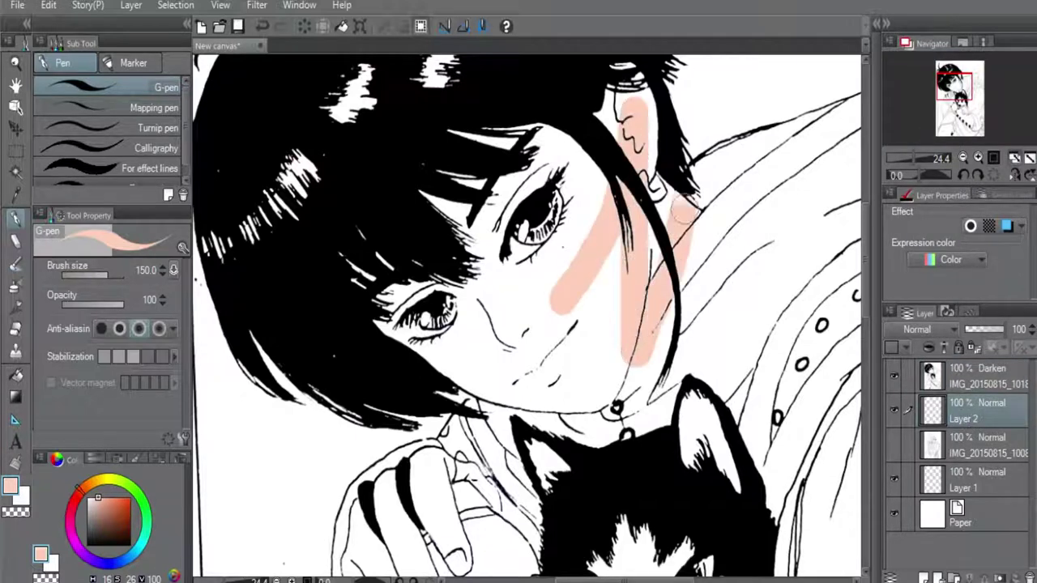
pyautogui.moveTo(682, 212); pyautogui.dragTo(685, 71)
pyautogui.moveTo(610, 104); pyautogui.dragTo(608, 148)
pyautogui.moveTo(640, 91); pyautogui.dragTo(610, 430)
pyautogui.moveTo(610, 365)
pyautogui.mouseDown()
pyautogui.moveTo(431, 360)
pyautogui.moveTo(575, 426)
pyautogui.moveTo(496, 388)
pyautogui.mouseUp()
pyautogui.moveTo(510, 399)
pyautogui.mouseDown()
pyautogui.moveTo(595, 227)
pyautogui.moveTo(554, 374)
pyautogui.moveTo(613, 166)
pyautogui.moveTo(531, 396)
pyautogui.moveTo(608, 168)
pyautogui.moveTo(558, 150)
pyautogui.moveTo(527, 303)
pyautogui.moveTo(514, 295)
pyautogui.moveTo(511, 340)
pyautogui.mouseUp()
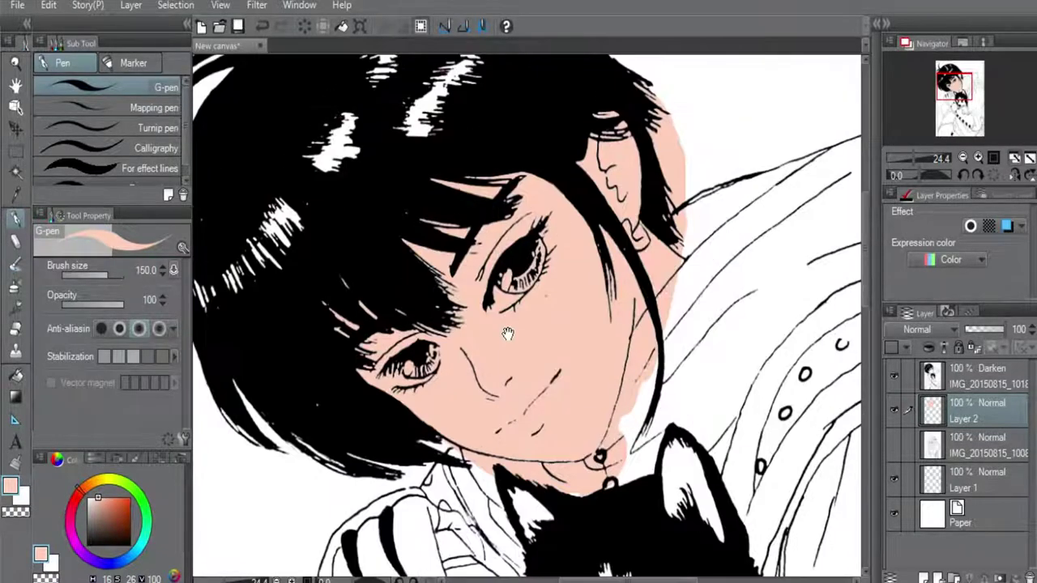
pyautogui.moveTo(647, 281); pyautogui.dragTo(699, 258)
pyautogui.moveTo(585, 405); pyautogui.dragTo(592, 268)
pyautogui.moveTo(641, 428); pyautogui.dragTo(694, 282)
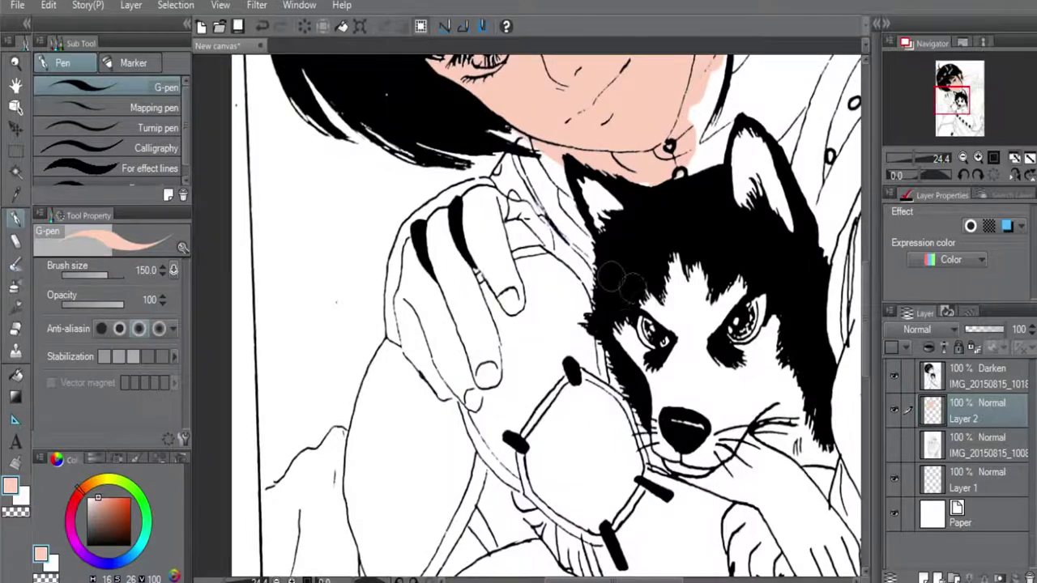
pyautogui.moveTo(632, 149); pyautogui.dragTo(510, 393)
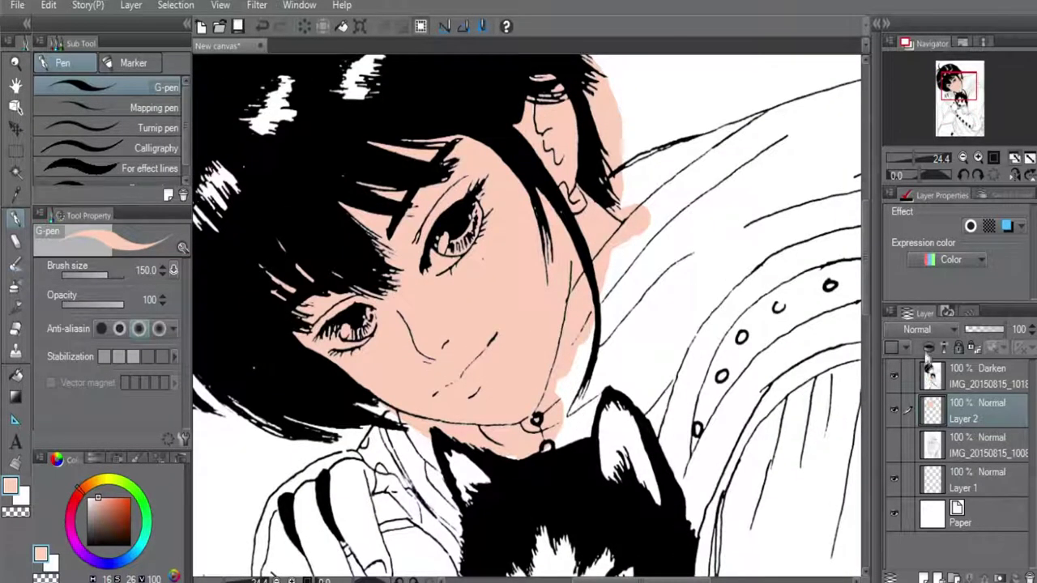
# On a new layer above the skin color, paint the husky's face, inner ears and front paws pale yellow (H 52, S 14, V 96)
pyautogui.click(924, 577)
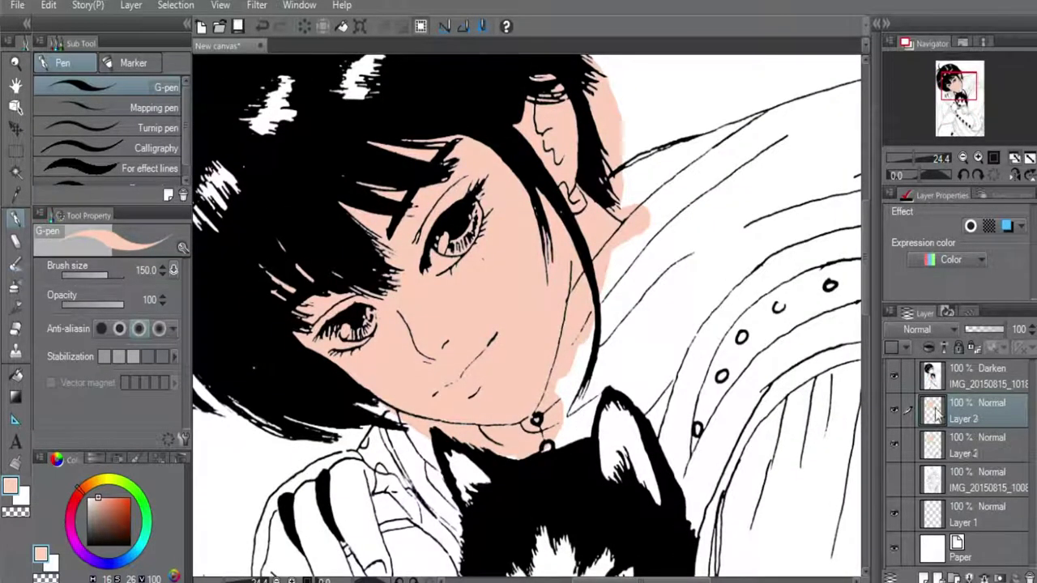
pyautogui.moveTo(591, 412); pyautogui.dragTo(542, 151)
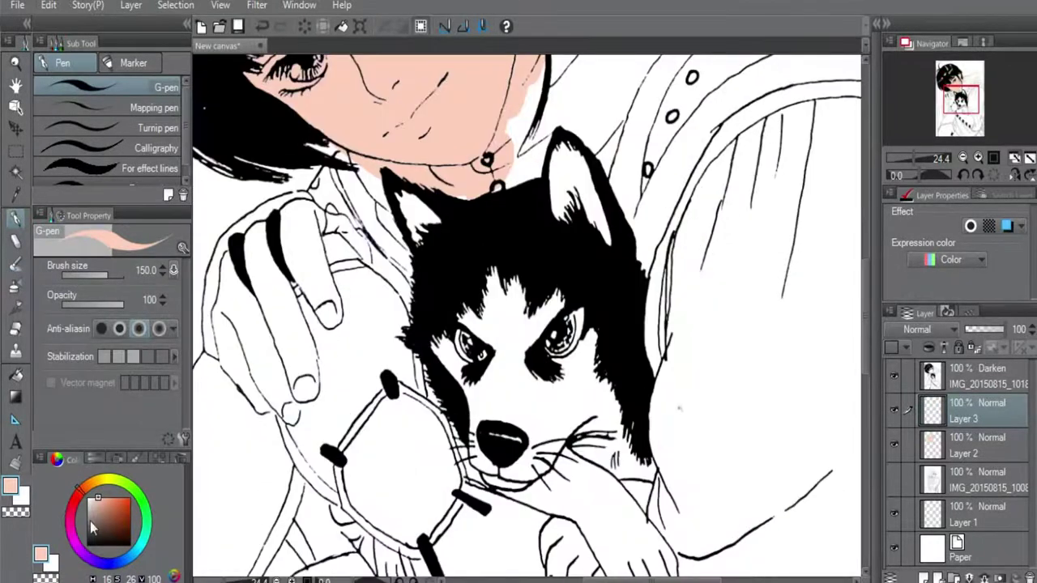
pyautogui.moveTo(89, 486); pyautogui.dragTo(110, 479)
pyautogui.click(94, 500)
pyautogui.click(95, 505)
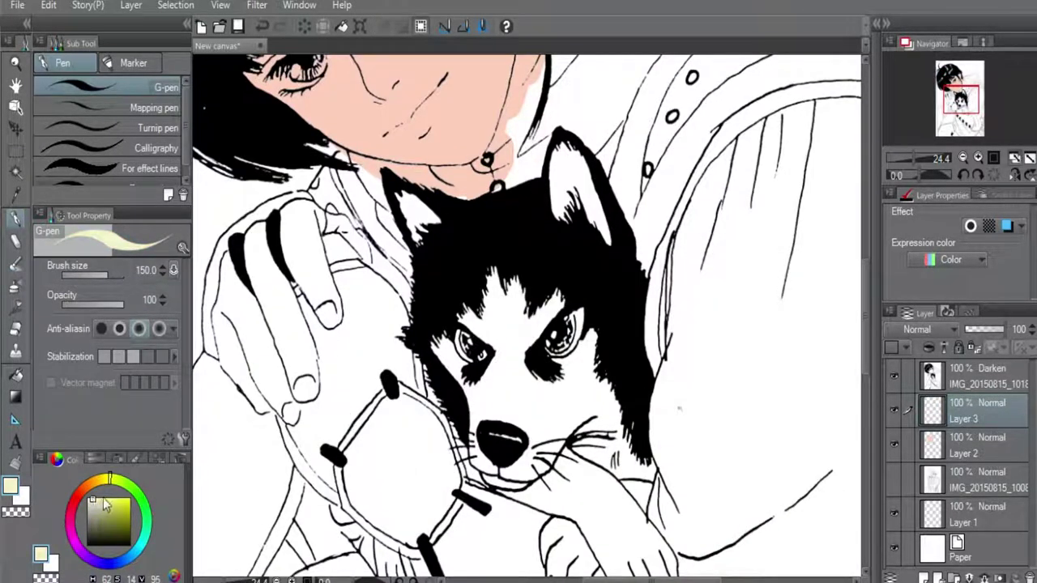
pyautogui.click(102, 477)
pyautogui.moveTo(539, 405)
pyautogui.mouseDown()
pyautogui.moveTo(544, 339)
pyautogui.moveTo(518, 357)
pyautogui.moveTo(517, 260)
pyautogui.moveTo(470, 299)
pyautogui.moveTo(498, 444)
pyautogui.moveTo(478, 436)
pyautogui.moveTo(489, 464)
pyautogui.moveTo(534, 392)
pyautogui.moveTo(544, 441)
pyautogui.moveTo(504, 455)
pyautogui.moveTo(604, 392)
pyautogui.moveTo(628, 465)
pyautogui.mouseUp()
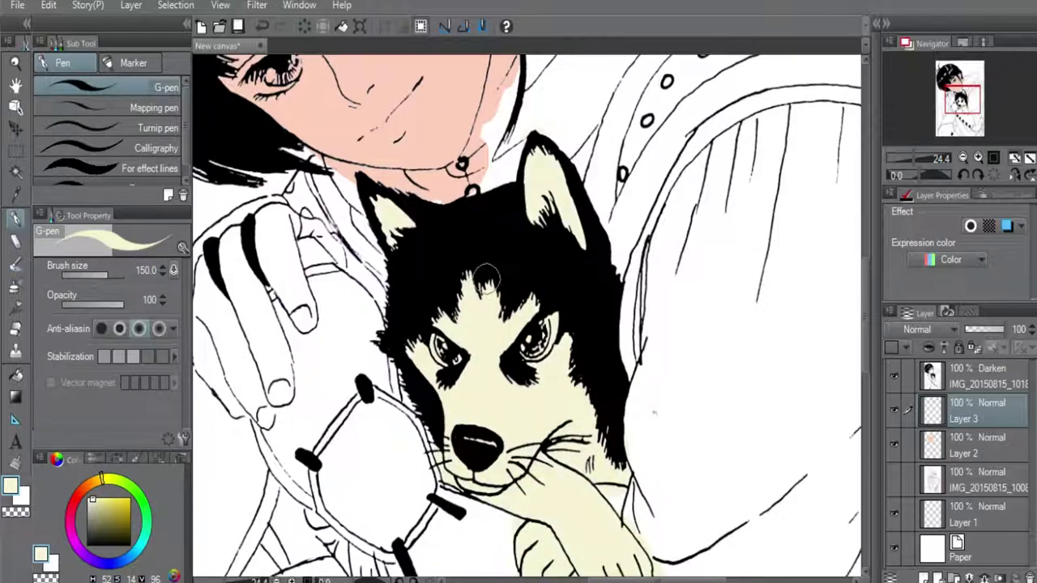
pyautogui.moveTo(449, 58); pyautogui.dragTo(542, 291)
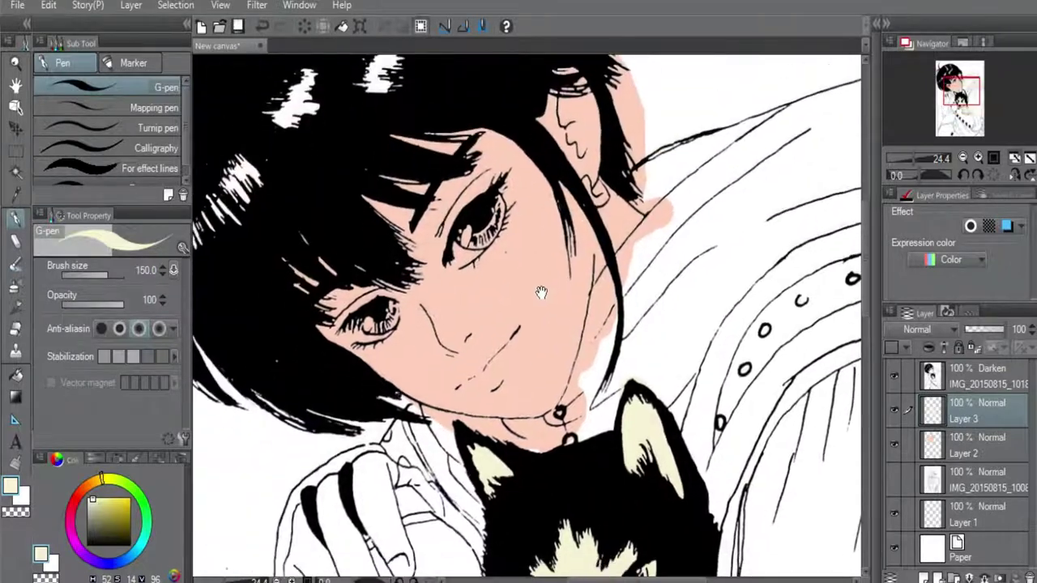
pyautogui.moveTo(560, 360); pyautogui.dragTo(538, 204)
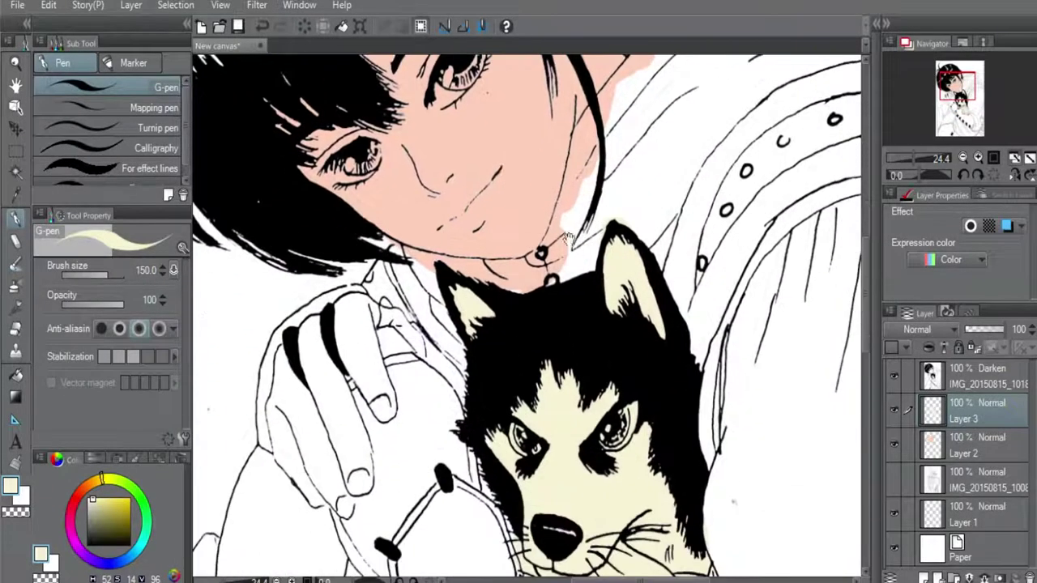
pyautogui.hotkey('ctrl', '0')
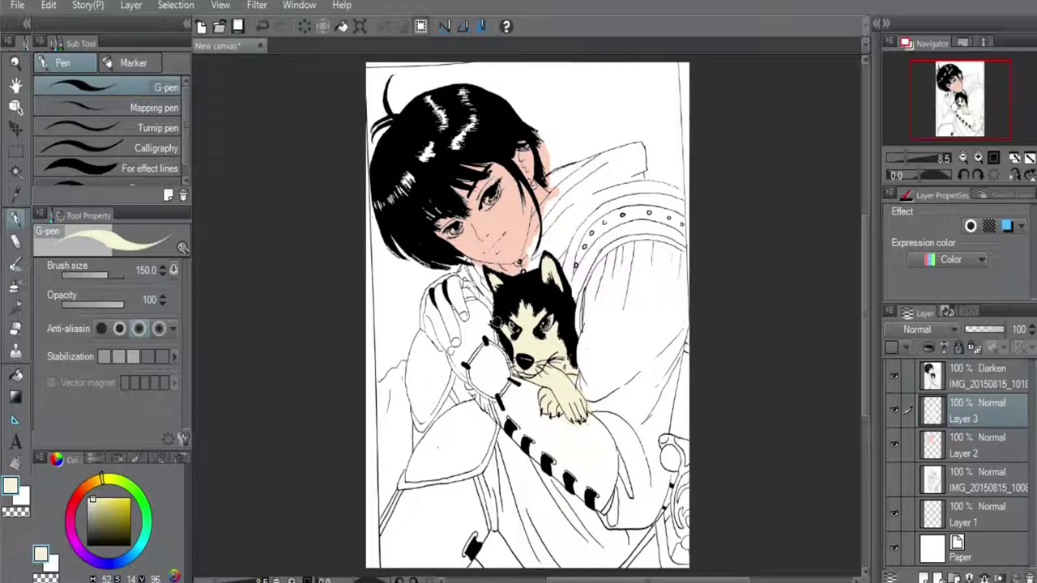
# Add another layer for the coat, switch to the Magic wand, and set the drawing color to a dark reddish gray (H 356, S 21, V 40)
pyautogui.press('w')
pyautogui.click(923, 577)
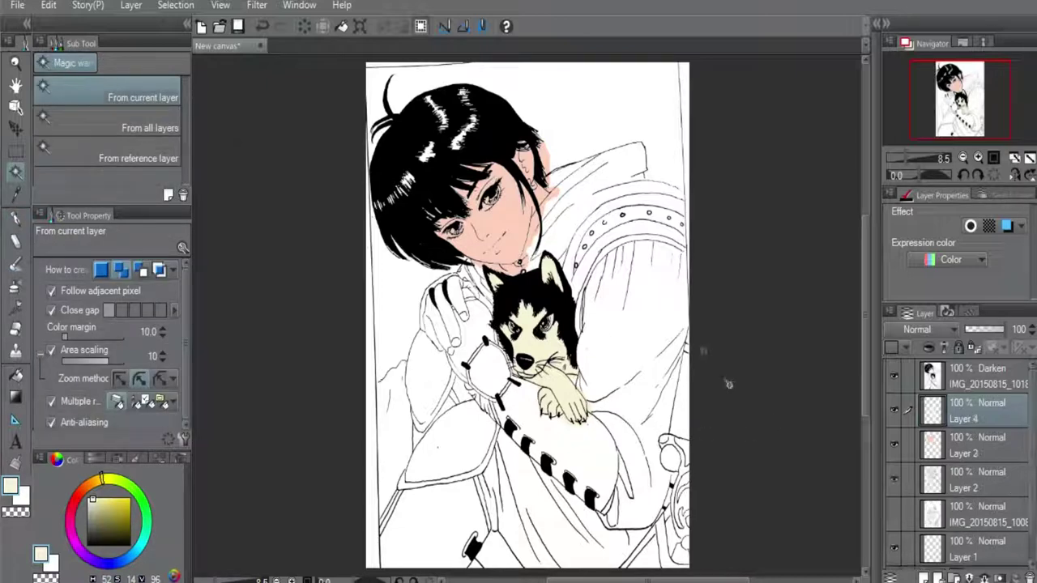
pyautogui.click(71, 501)
pyautogui.click(95, 526)
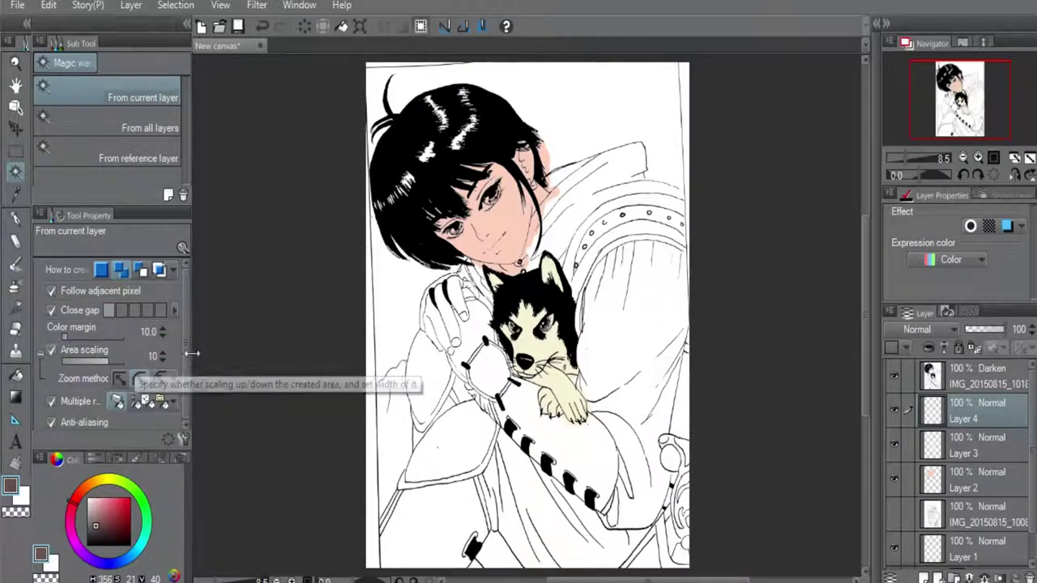
pyautogui.click(40, 356)
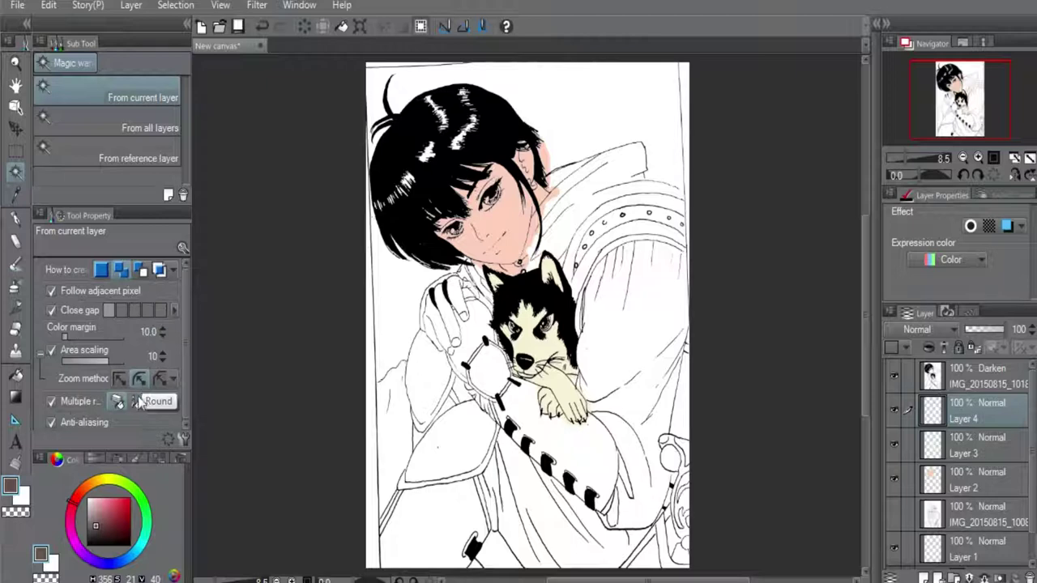
pyautogui.click(52, 401)
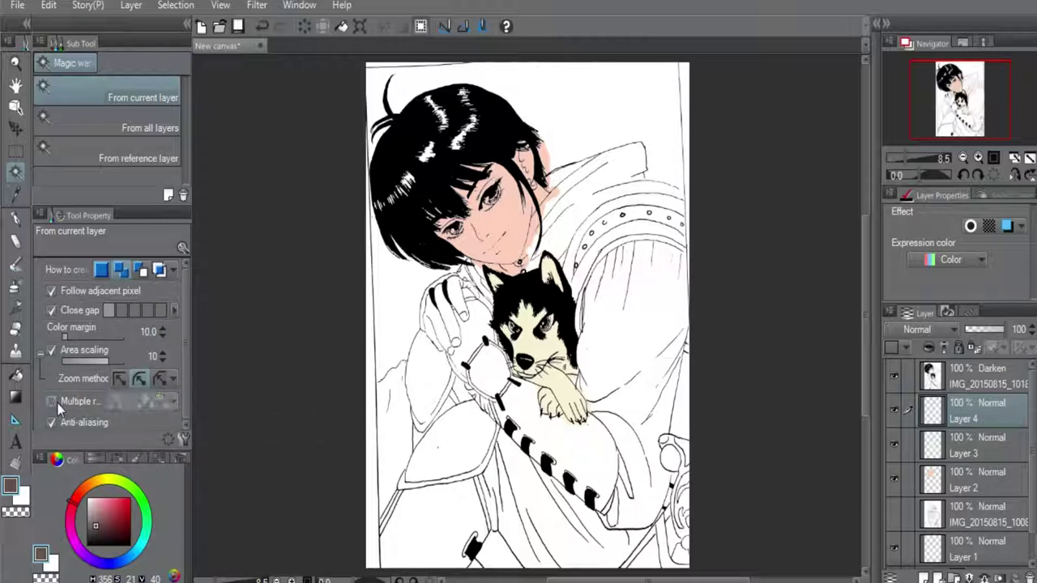
pyautogui.click(52, 401)
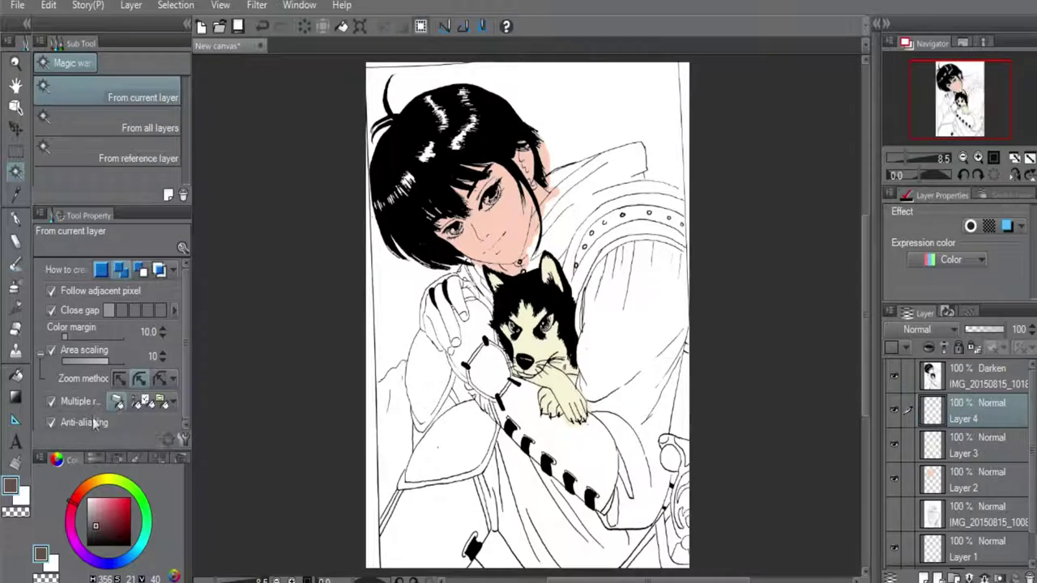
# Select the large coat sleeve area beside the husky with the Magic wand
pyautogui.scroll(3, 603, 353)
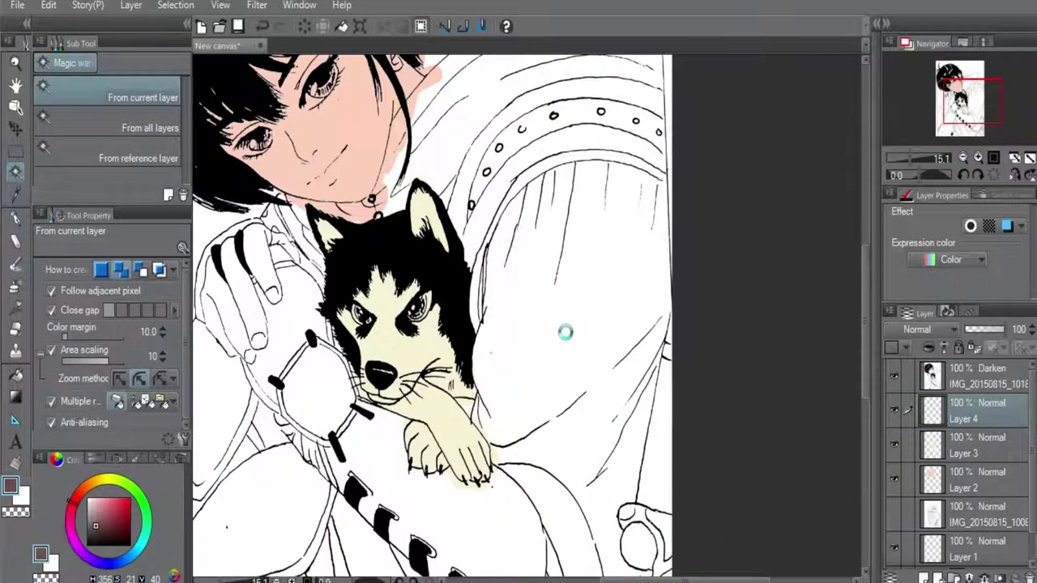
pyautogui.scroll(-2, 566, 333)
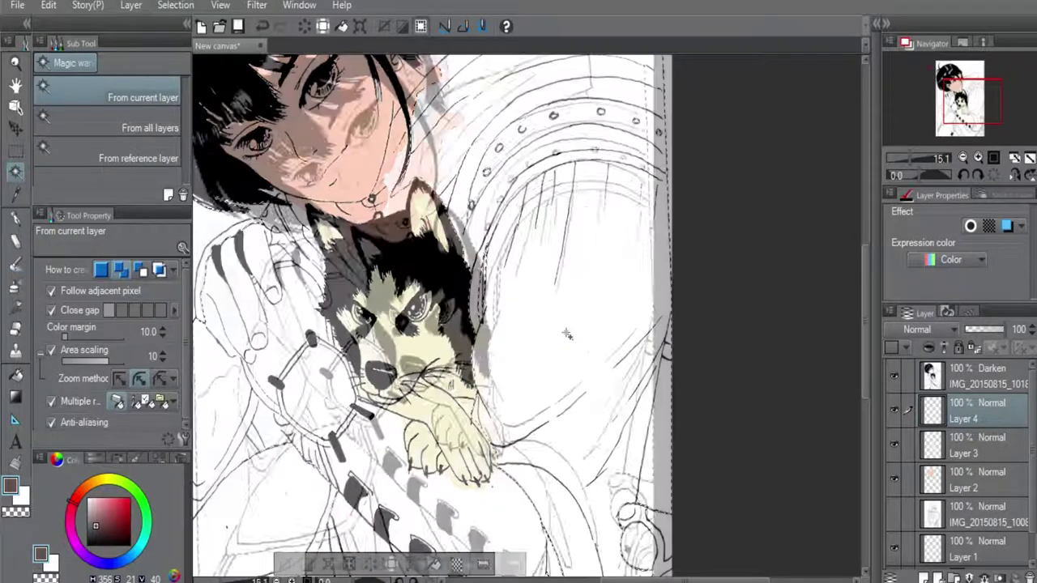
# Undo the coat sleeve selection and sample the light pink skin color from the face (H 16, S 26, V 100)
pyautogui.hotkey('ctrl', 'z')
pyautogui.hotkey('ctrl', 'z')
pyautogui.scroll(3, 518, 186)
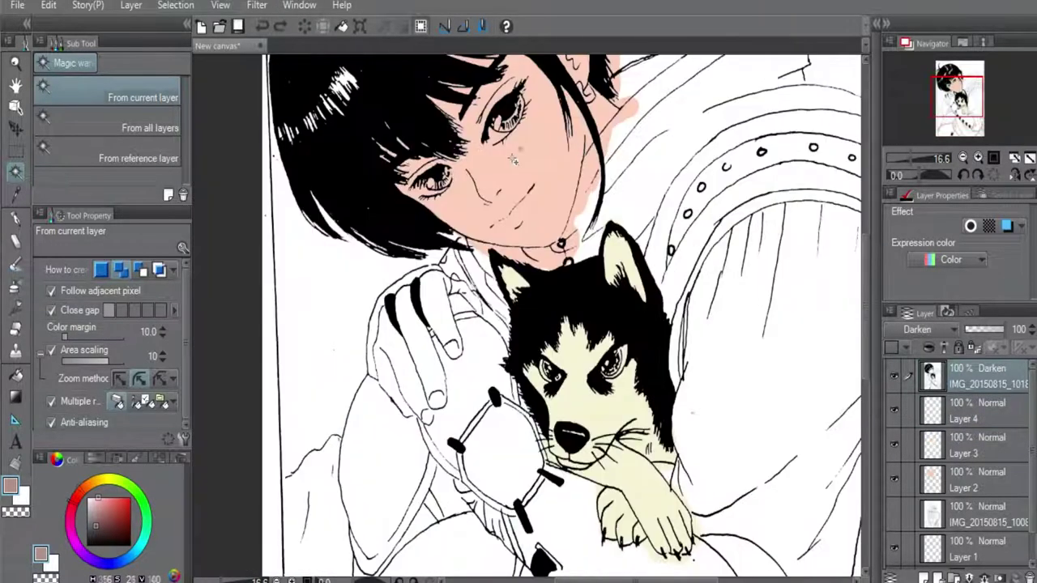
pyautogui.keyDown('alt'); pyautogui.click(513, 160); pyautogui.keyUp('alt')
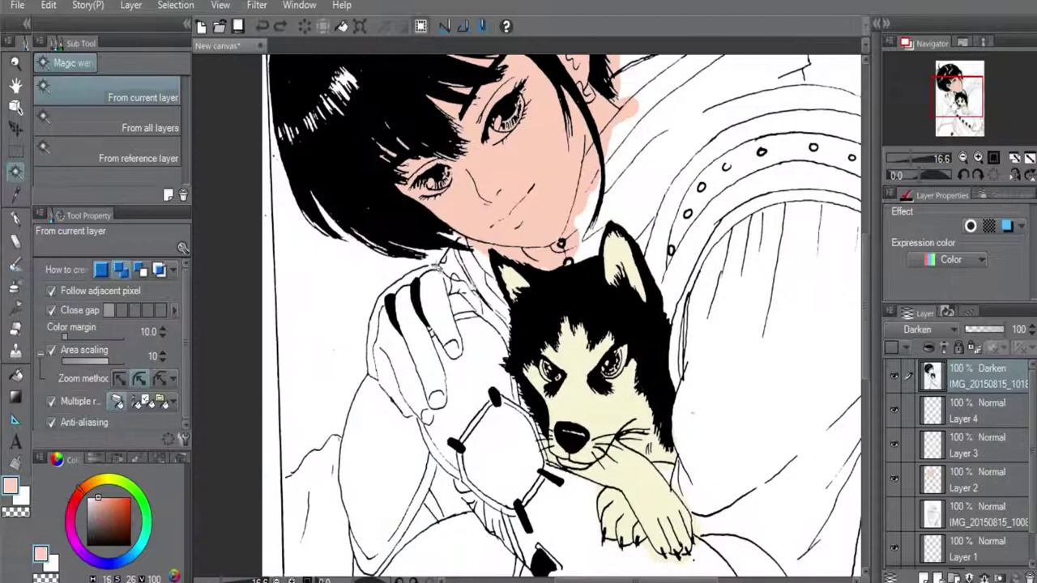
# Select the raised hand and arm in the line art with the Magic wand, fill the selection with the skin pink on Layer 2, and deselect
pyautogui.click(430, 285)
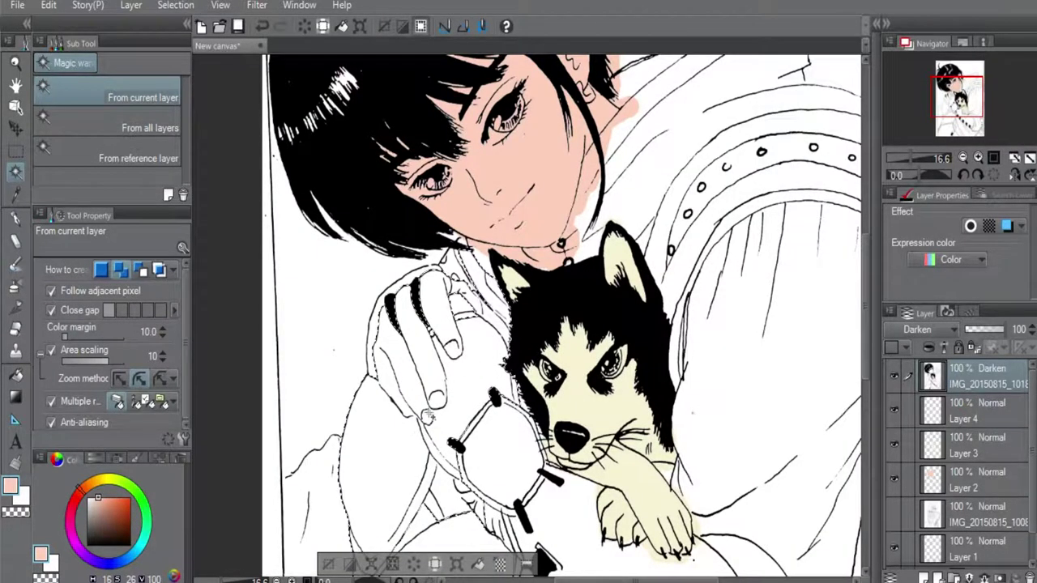
pyautogui.scroll(6, 429, 417)
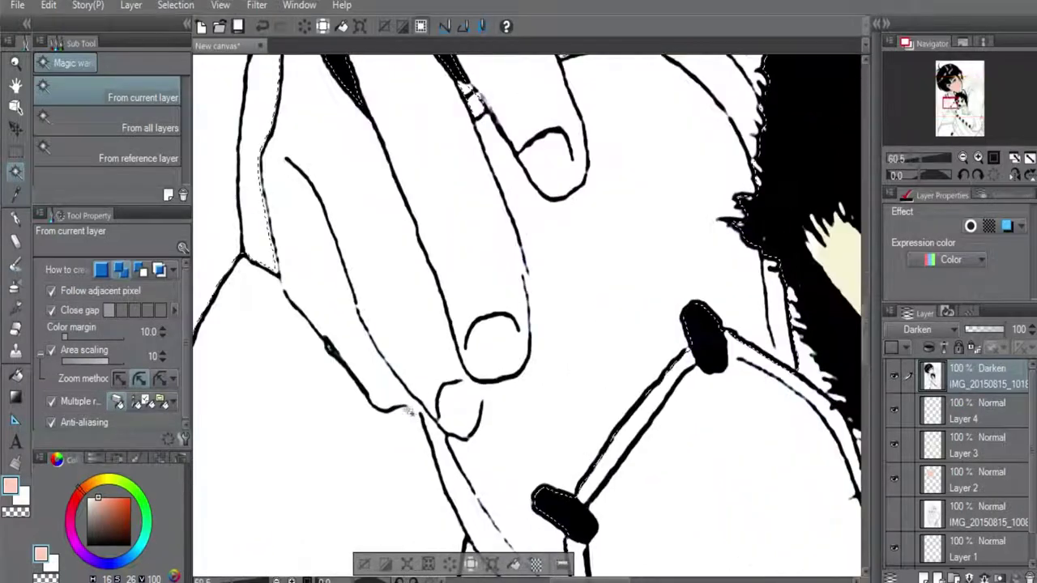
pyautogui.scroll(-3, 411, 413)
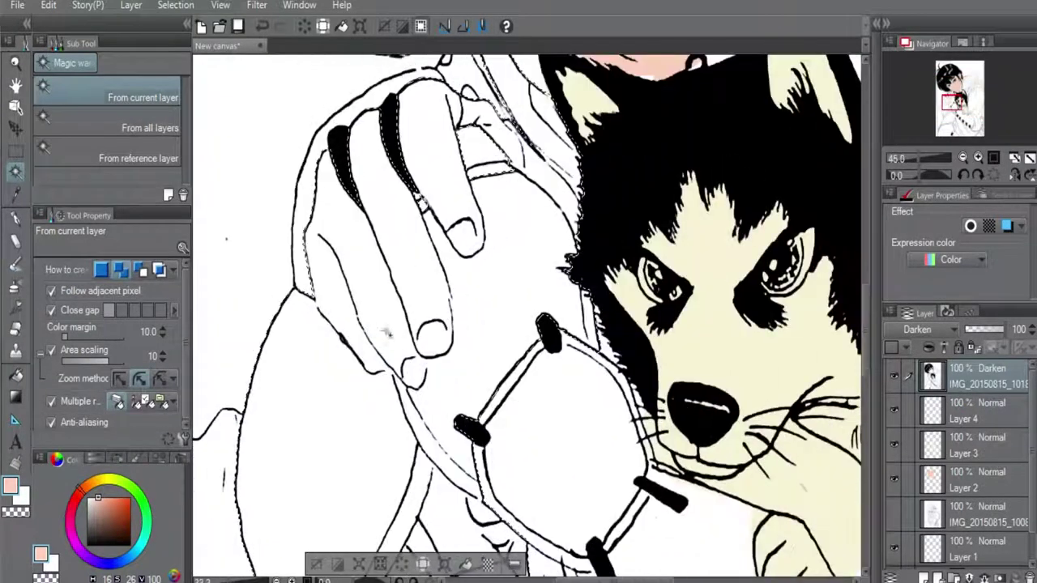
pyautogui.scroll(-1, 387, 331)
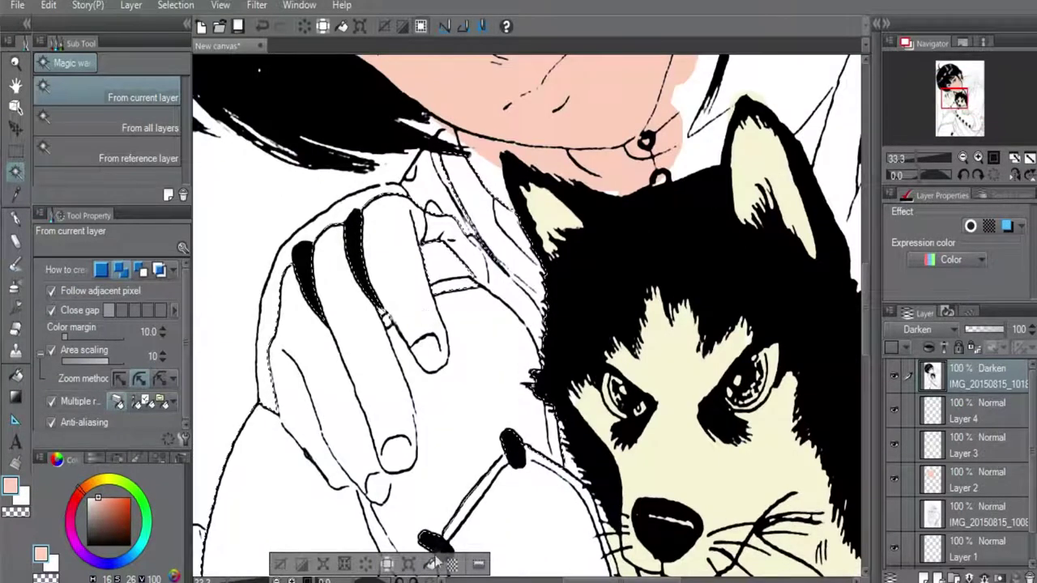
pyautogui.click(939, 509)
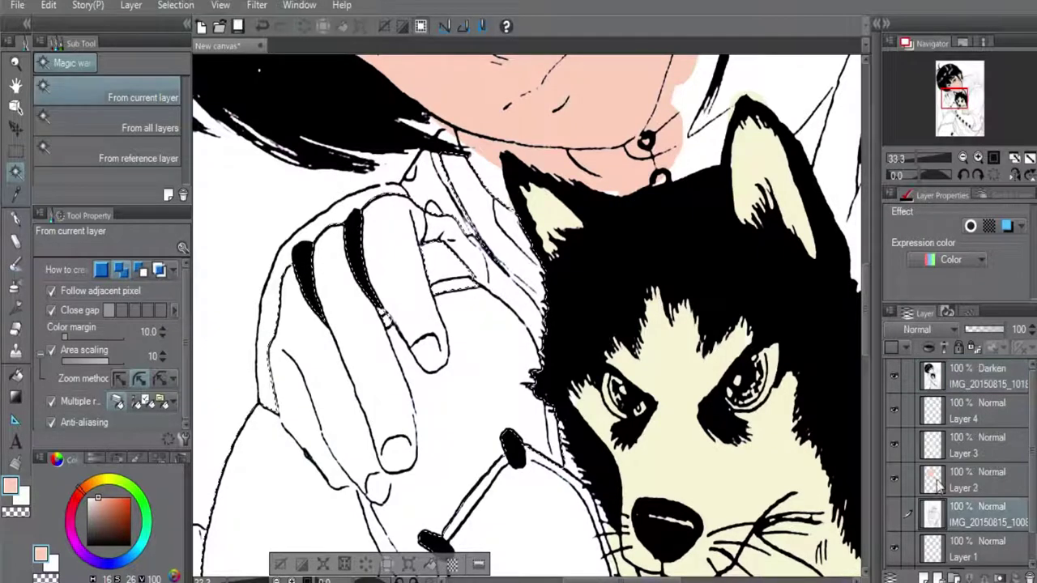
pyautogui.click(938, 485)
pyautogui.click(430, 564)
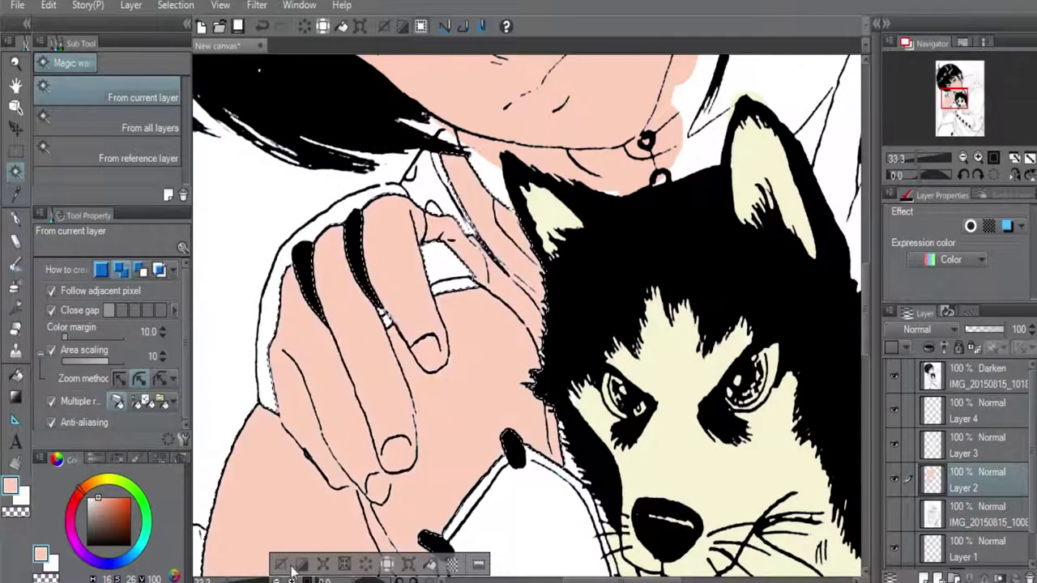
pyautogui.click(284, 564)
# Select the large panel in the drawing's lower left corner with the Magic wand and fill it with the skin pink on Layer 2
pyautogui.scroll(-2, 402, 389)
pyautogui.moveTo(481, 446); pyautogui.dragTo(424, 235)
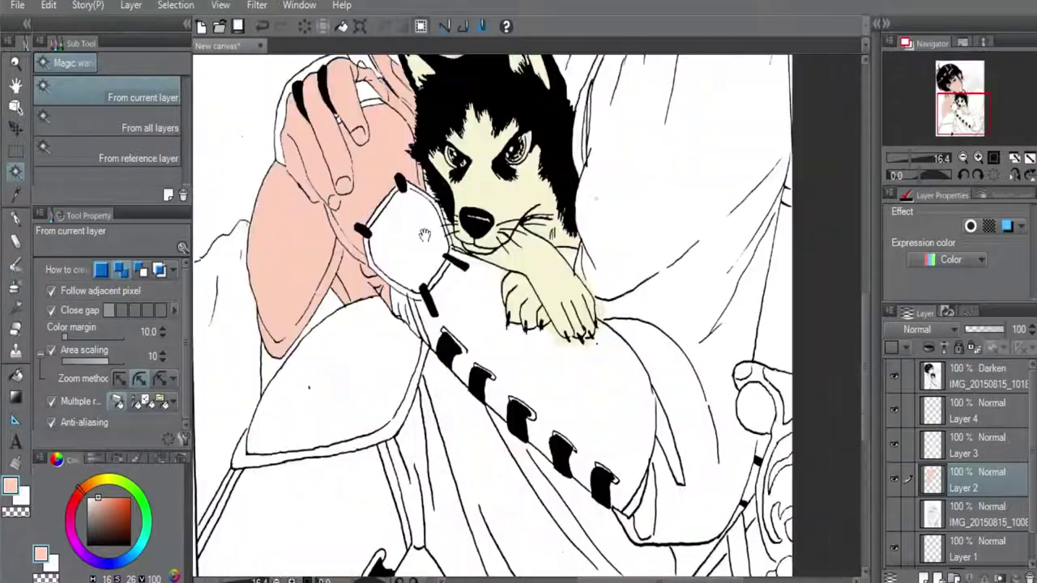
pyautogui.moveTo(394, 338); pyautogui.dragTo(419, 238)
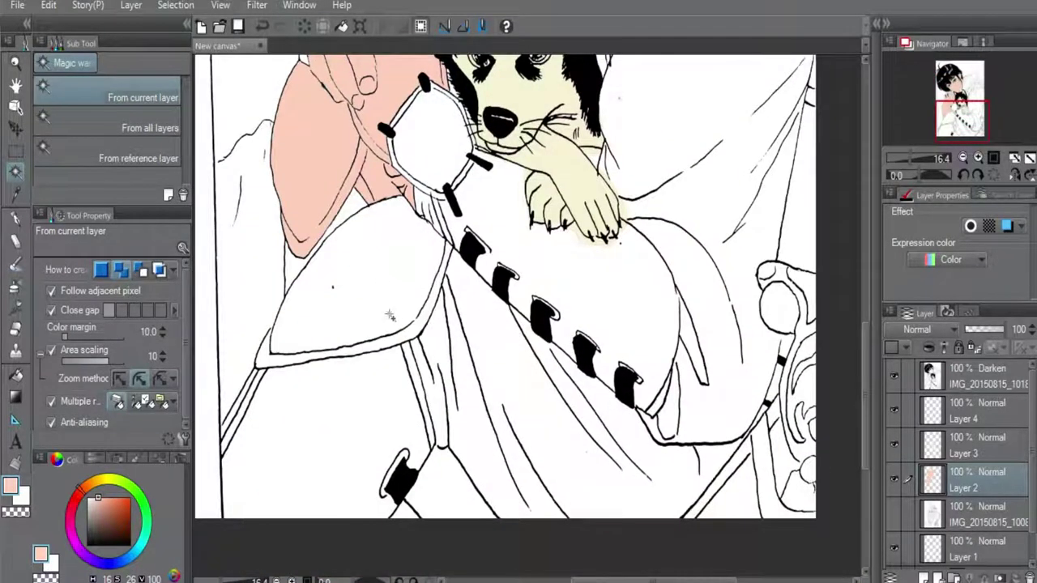
pyautogui.click(397, 355)
pyautogui.click(374, 540)
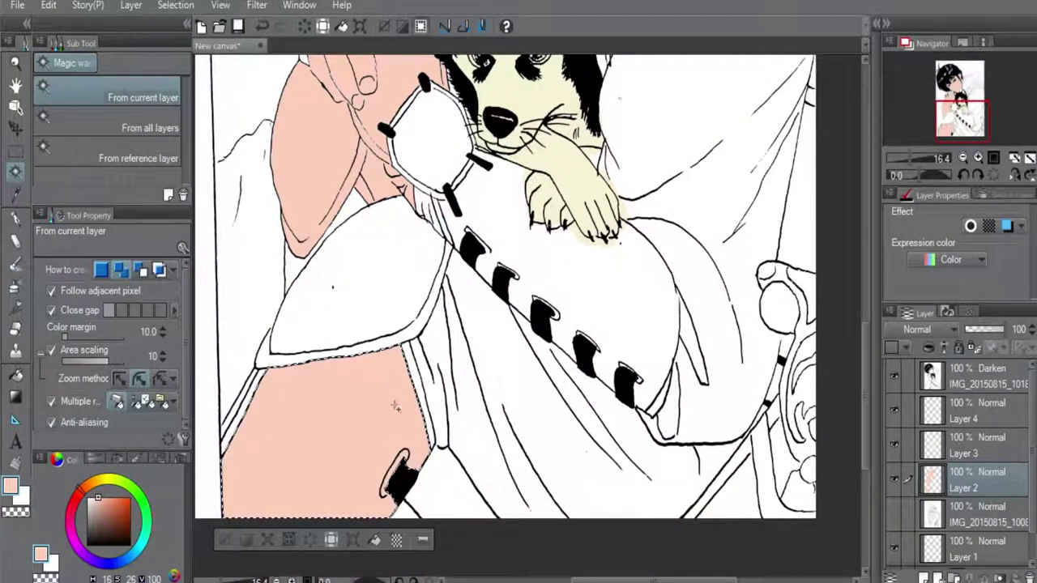
# Refill the selected lower left panel with reddish brown (H 16, S 77, V 60) and clear the selection
pyautogui.scroll(-2, 395, 406)
pyautogui.click(120, 517)
pyautogui.click(446, 481)
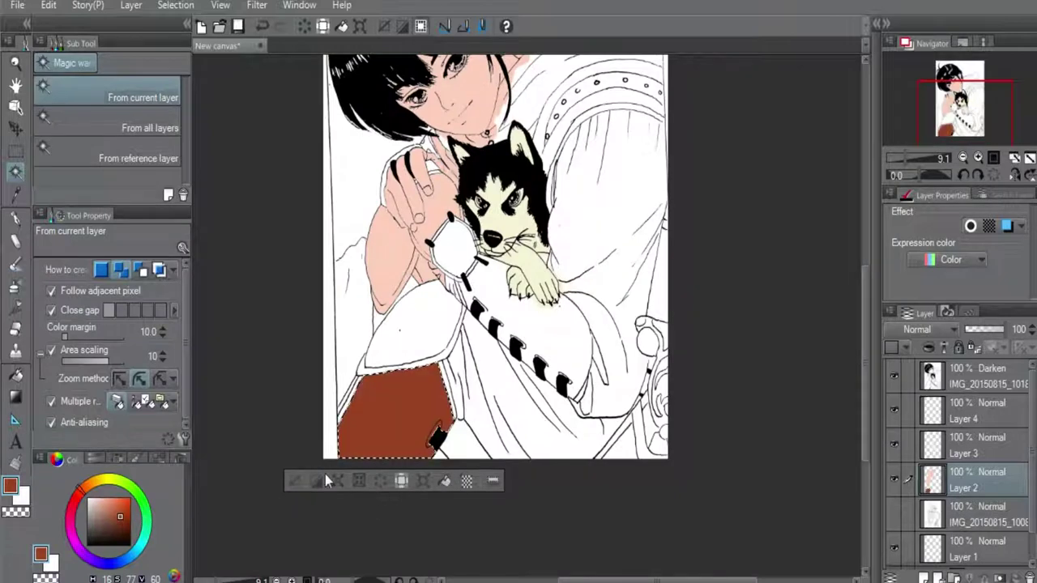
pyautogui.click(296, 481)
# Fit the whole page in view and delete the color layers Layer 4, Layer 3 and Layer 2
pyautogui.click(1014, 157)
pyautogui.click(973, 418)
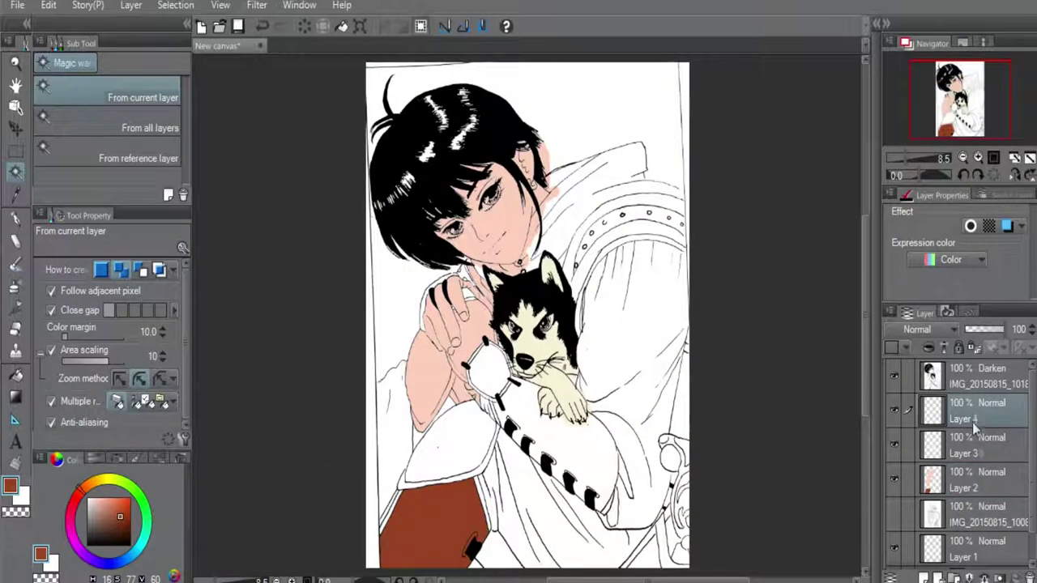
pyautogui.click(1029, 577)
pyautogui.click(1029, 577)
pyautogui.click(1030, 577)
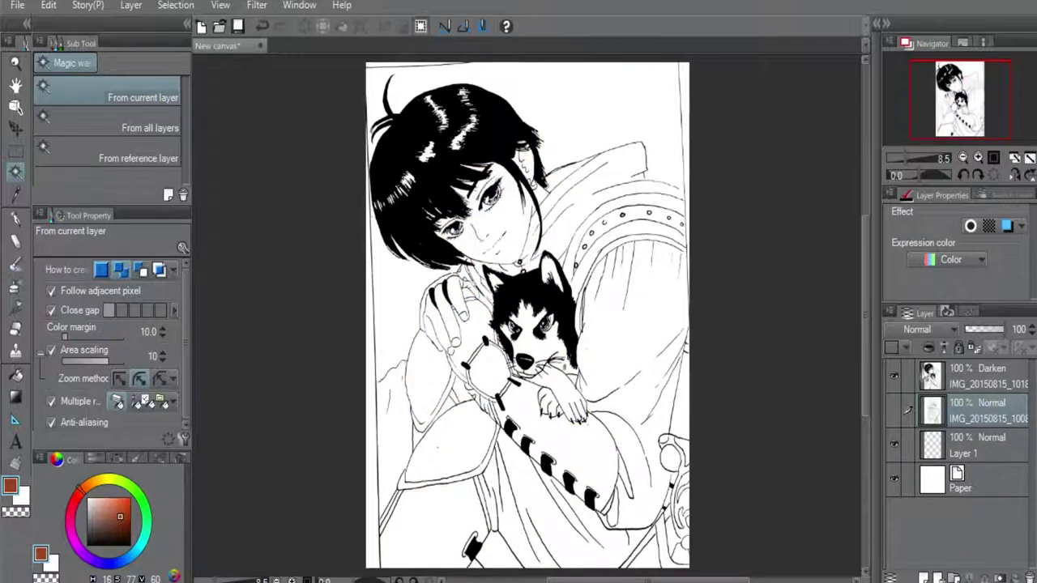
# Compare the two cleaned drawings by showing the lower image layer alone, and restore the husky line art's visibility
pyautogui.click(894, 380)
pyautogui.click(895, 409)
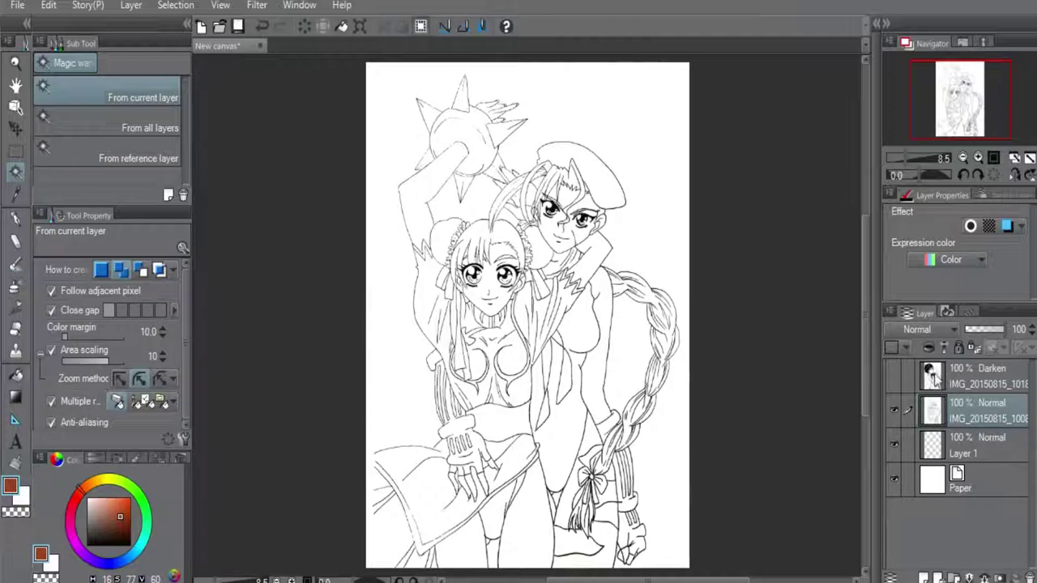
pyautogui.click(893, 411)
pyautogui.click(894, 379)
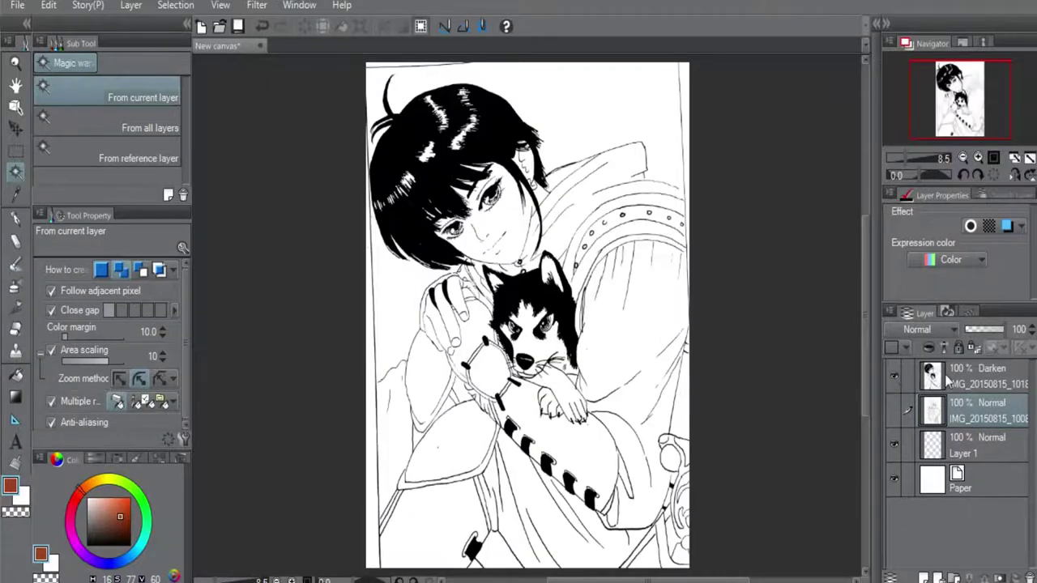